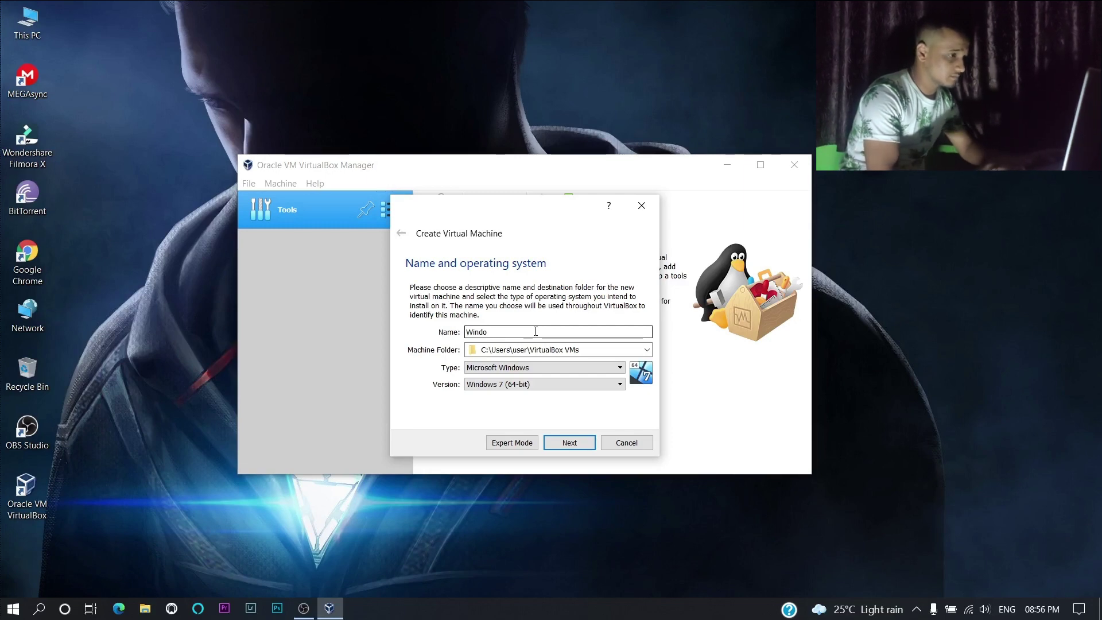
- Name the new machine 'Windows 11' and keep Microsoft Windows as its type
type("ws")
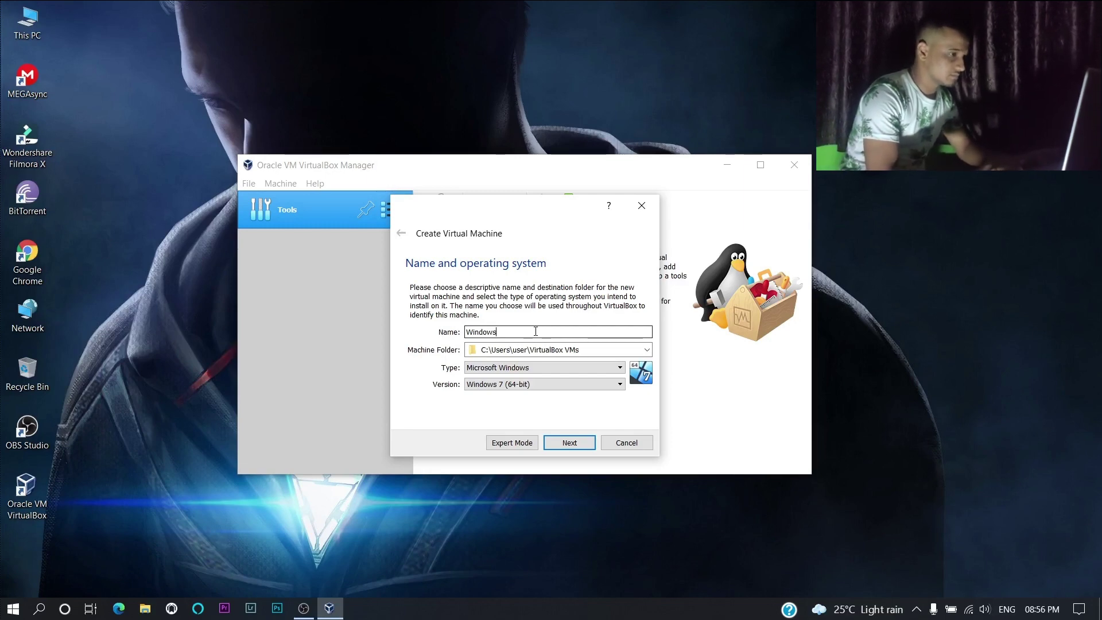
type(" 11")
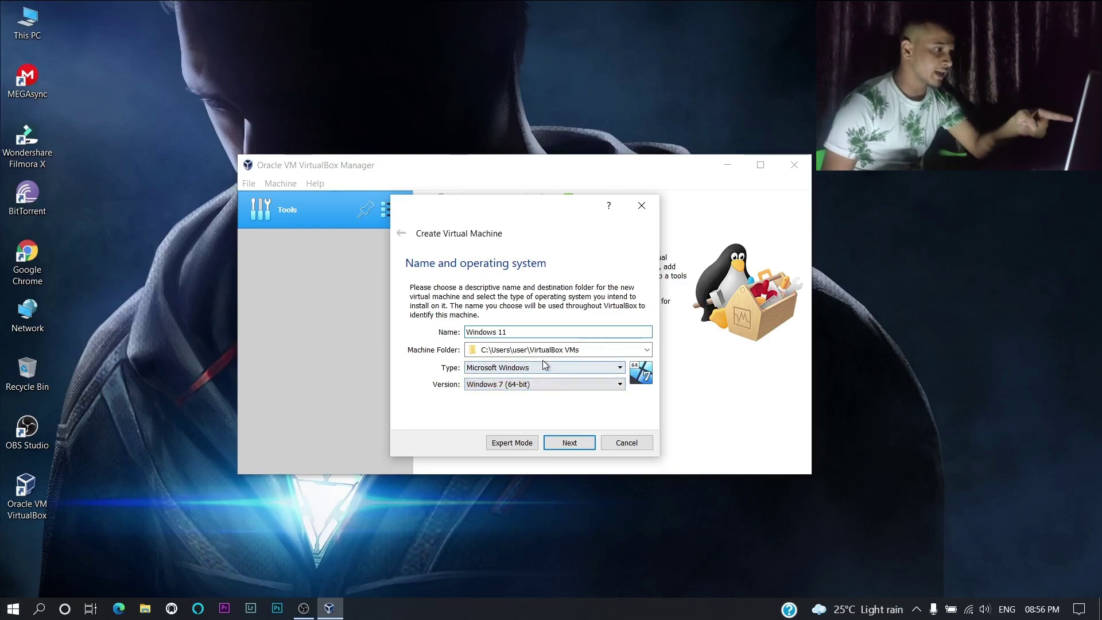
left_click(542, 363)
left_click(542, 364)
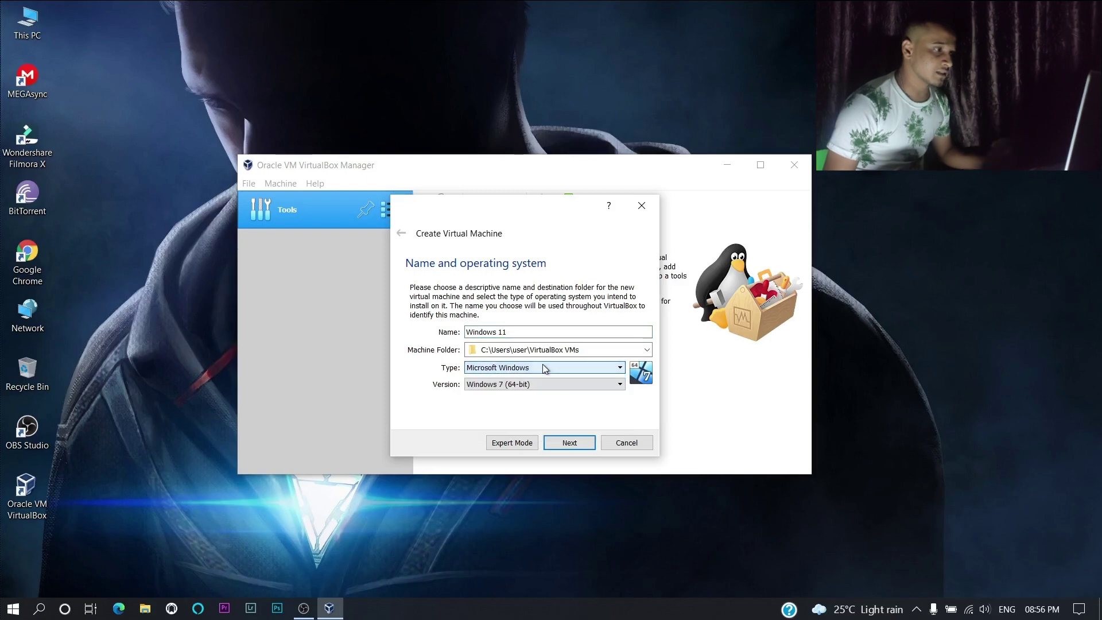
left_click(542, 367)
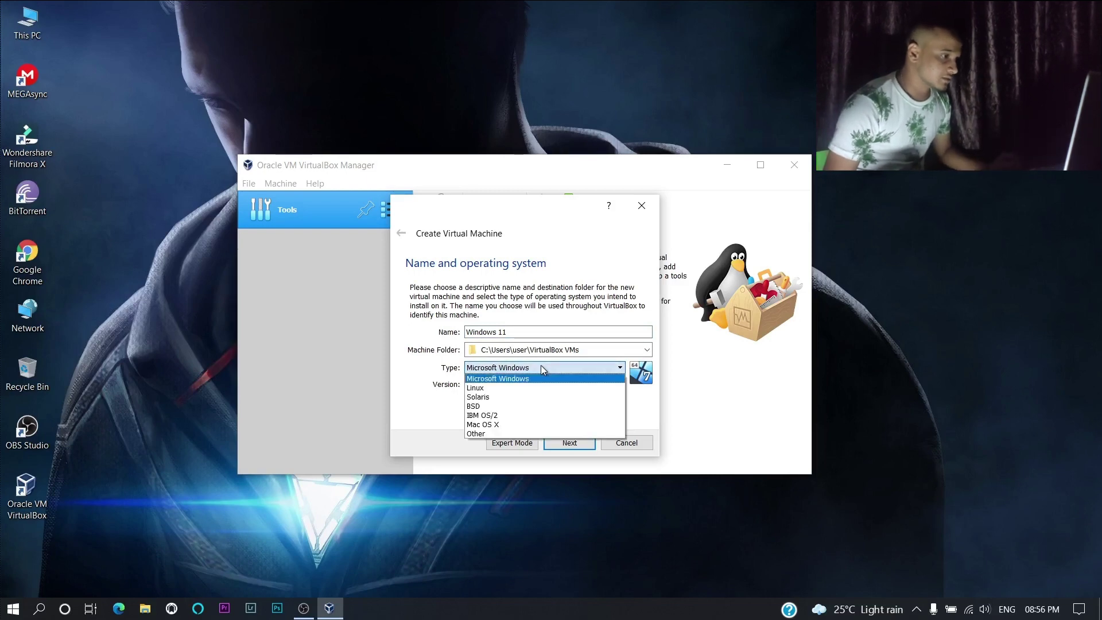
left_click(540, 366)
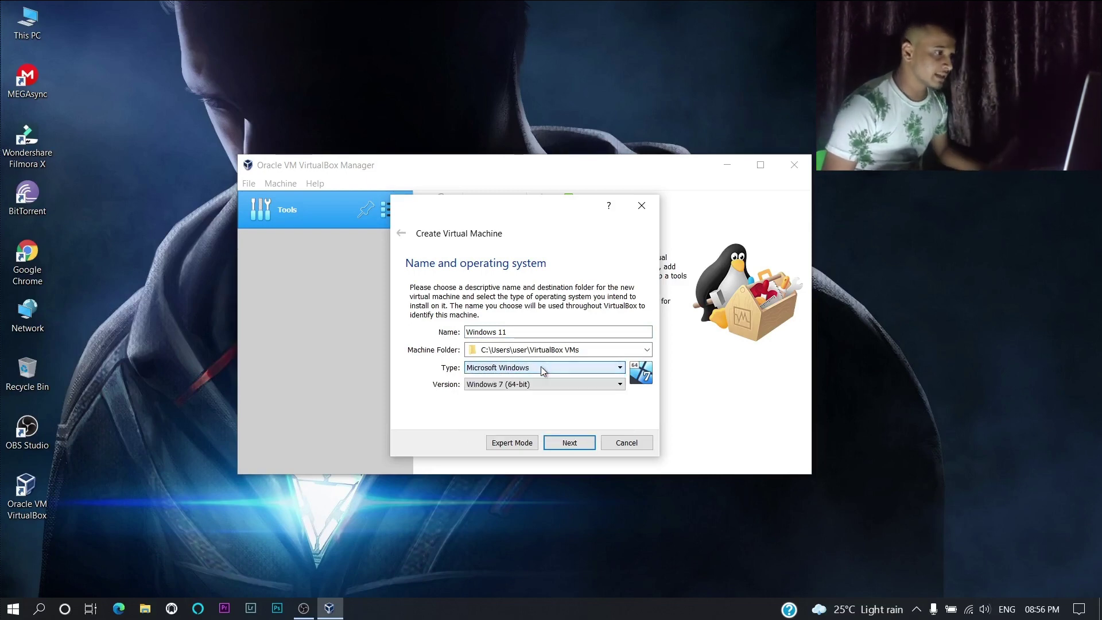
- Set the version to Windows 10 (64-bit) and continue to the memory step
left_click(544, 382)
scroll(521, 455, "up", 2)
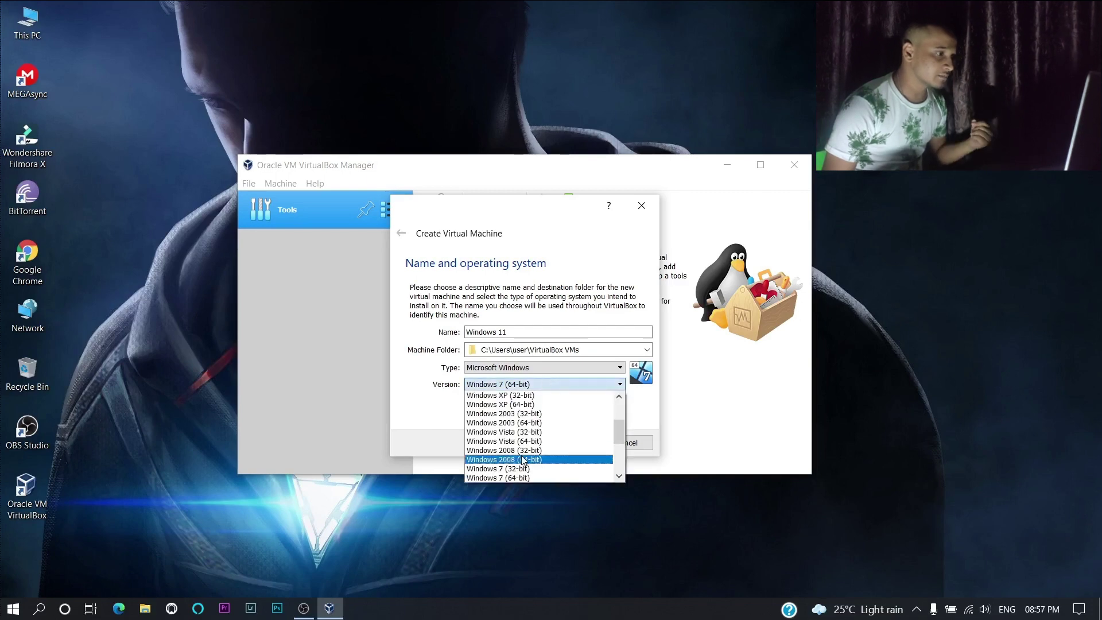
scroll(521, 450, "up", 1)
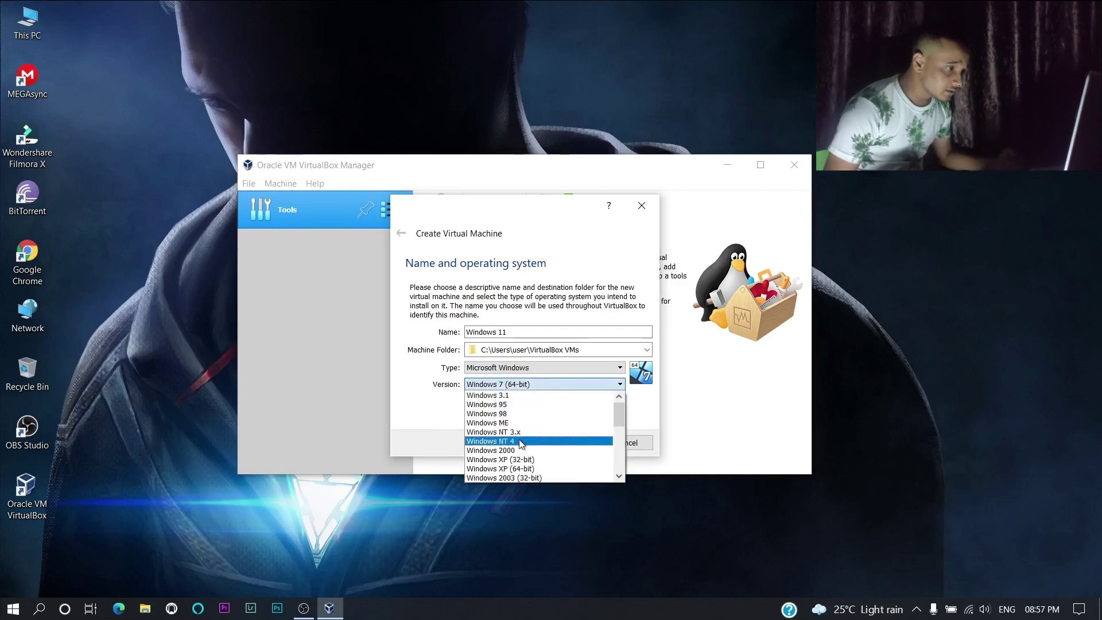
scroll(521, 443, "down", 6)
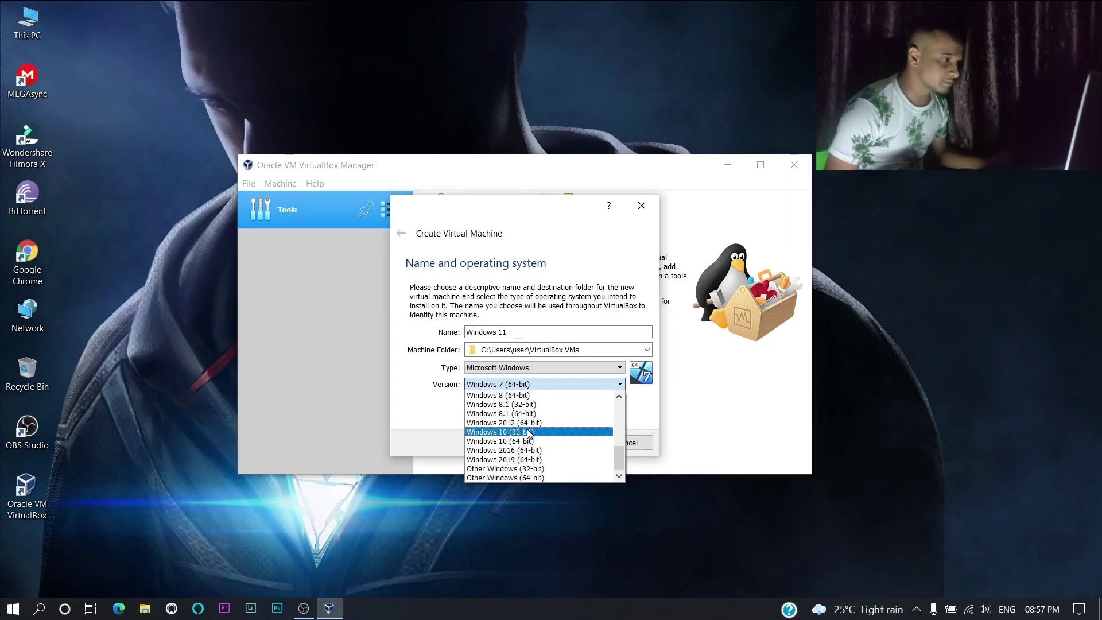
left_click(538, 450)
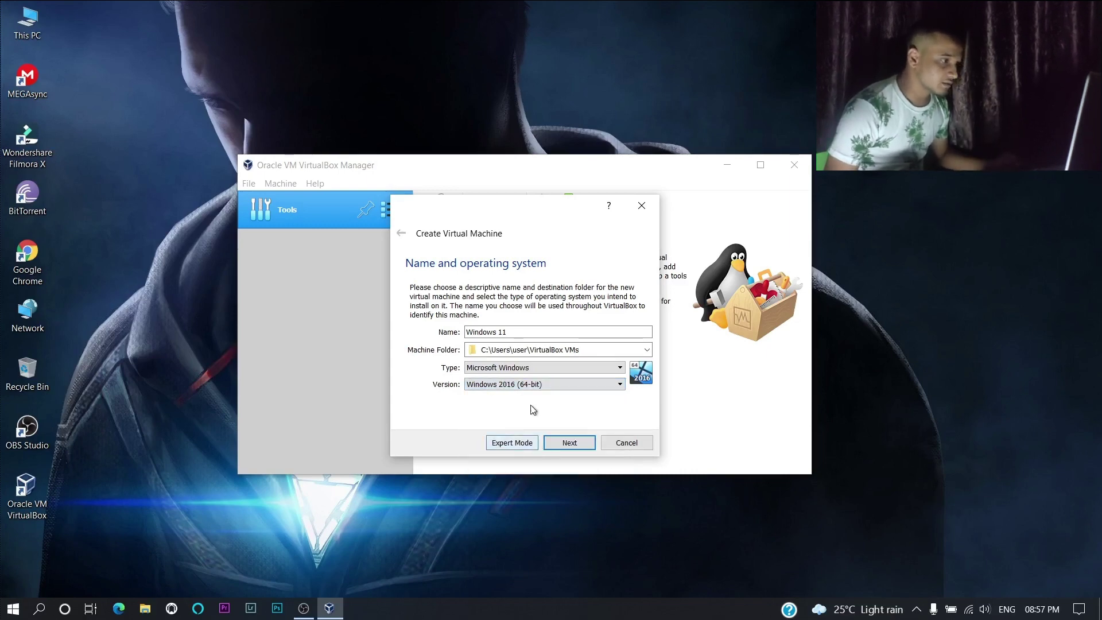
left_click(531, 384)
left_click(527, 442)
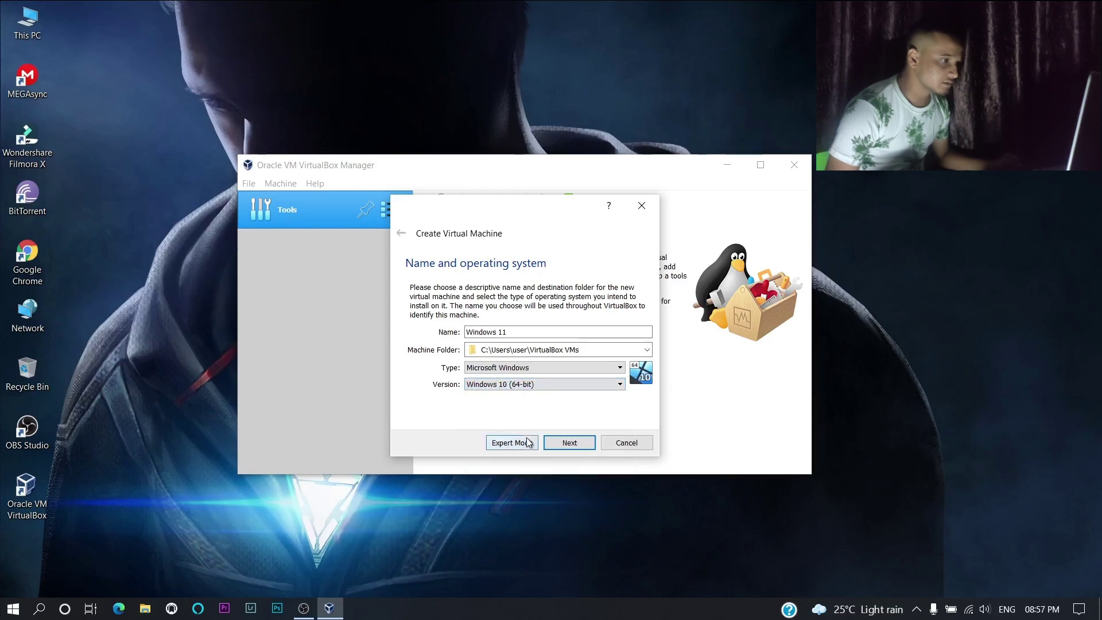
left_click(570, 443)
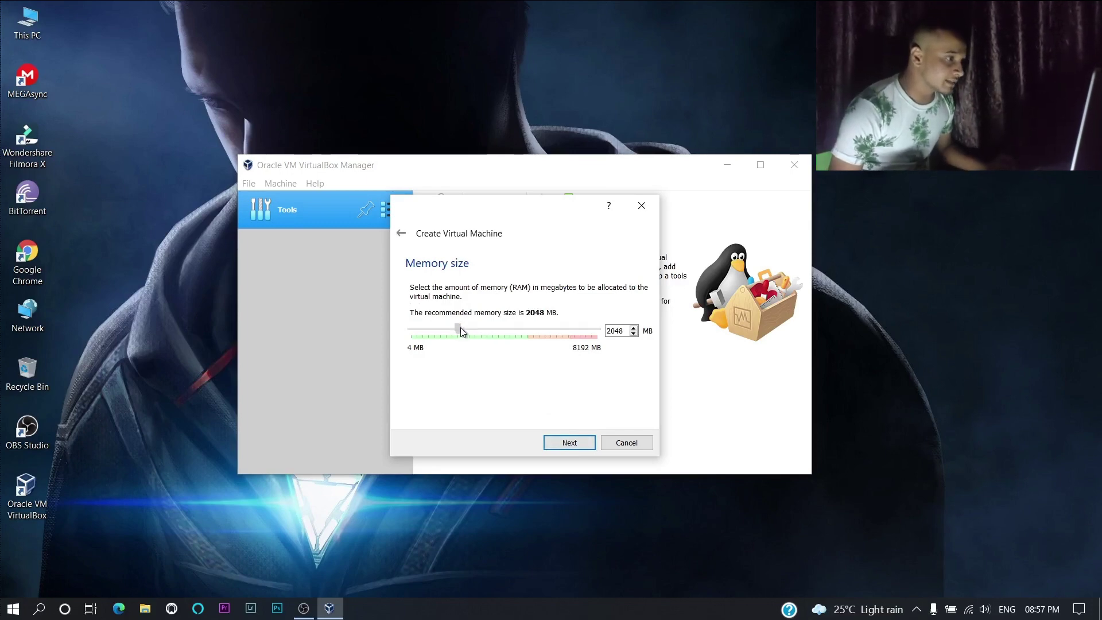
- Give the machine 3037 MB of memory and continue to the hard disk step
left_click_drag(459, 328, 480, 325)
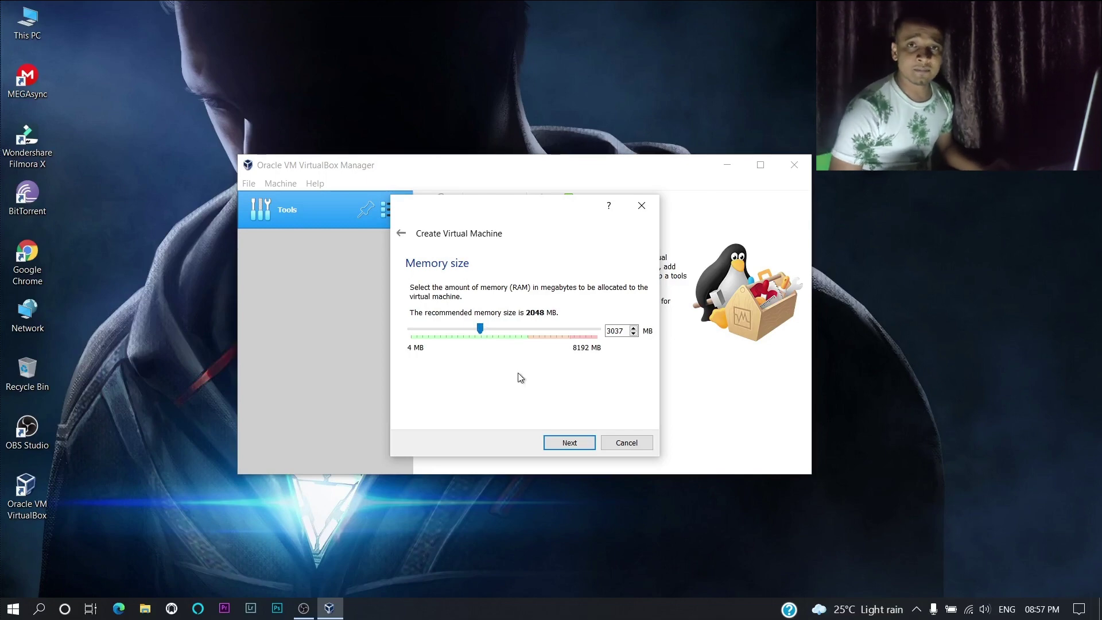
left_click(574, 445)
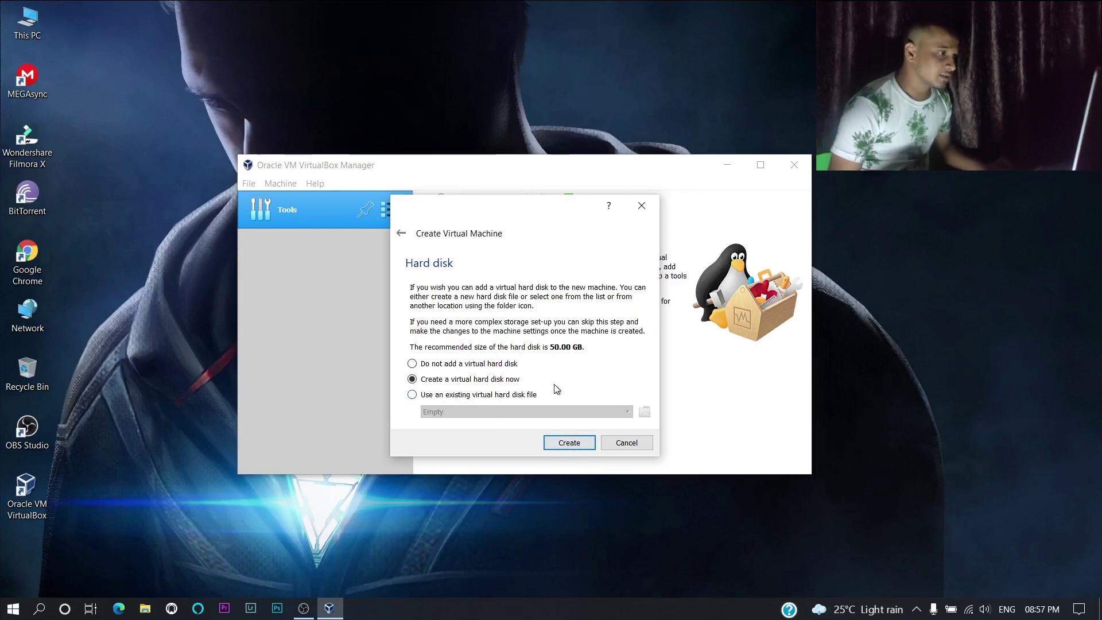
- Create a dynamically allocated 50.00 GB VDI hard disk, Windows 11.vdi, for the machine
left_click(565, 442)
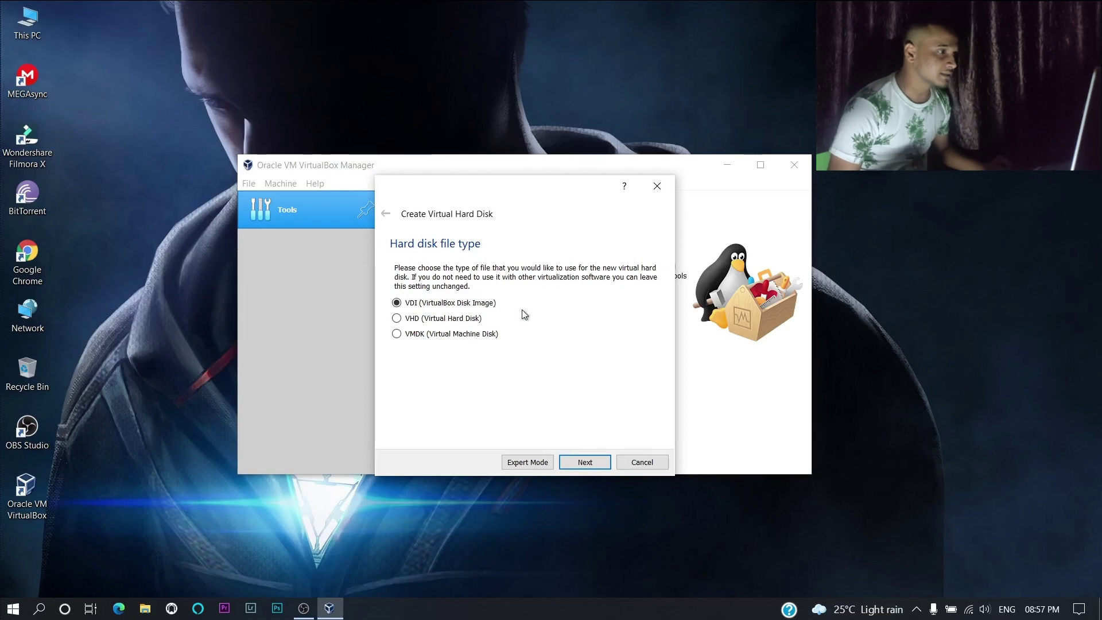
left_click(583, 464)
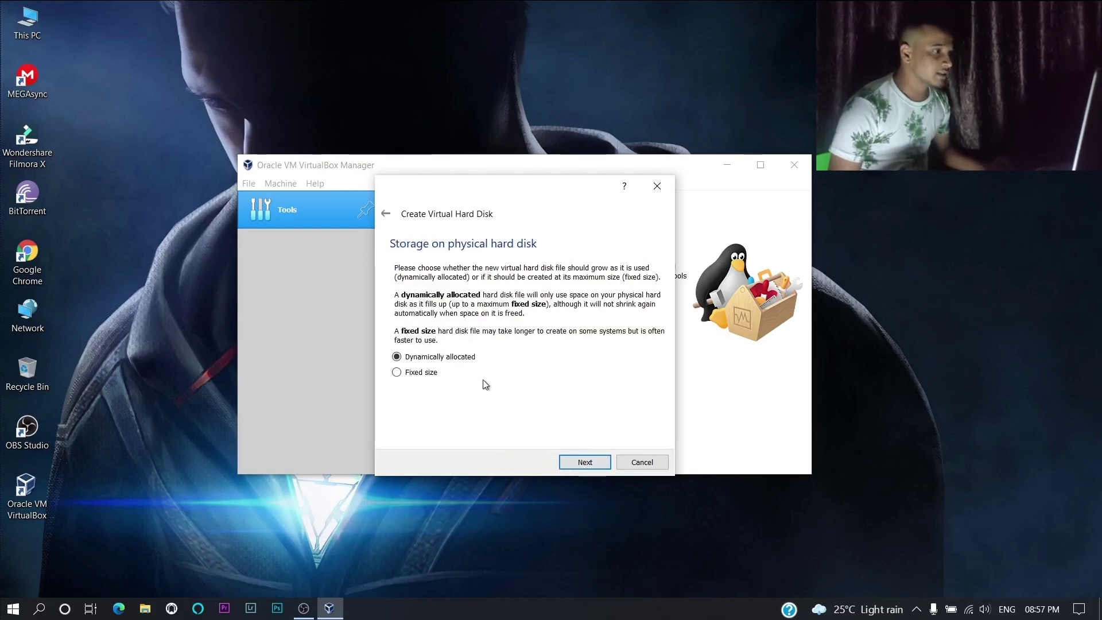
left_click(583, 462)
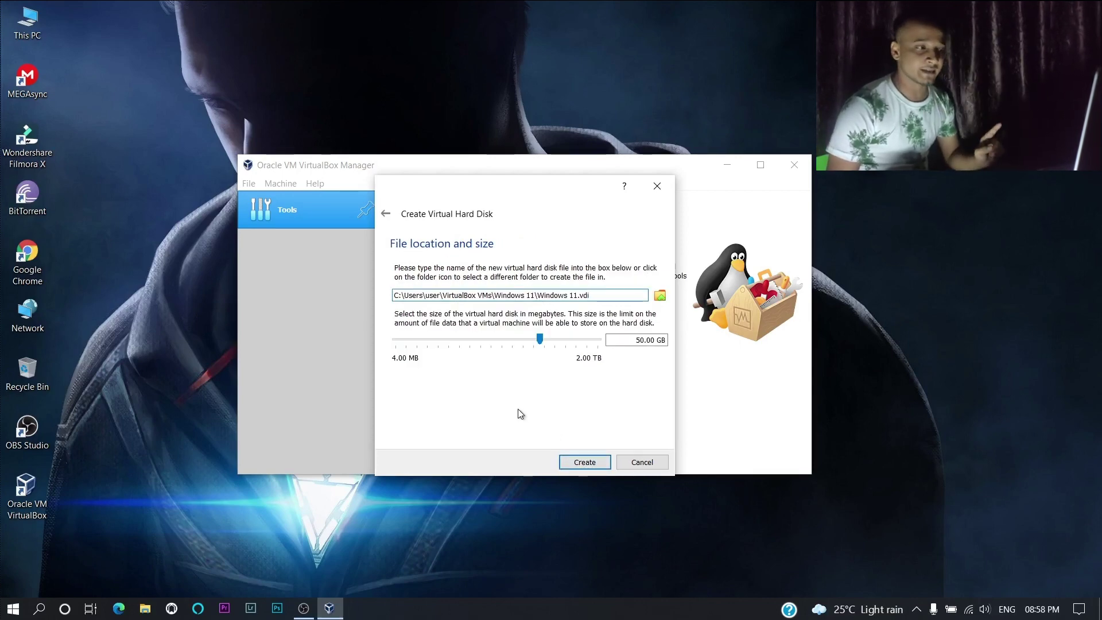
left_click(592, 463)
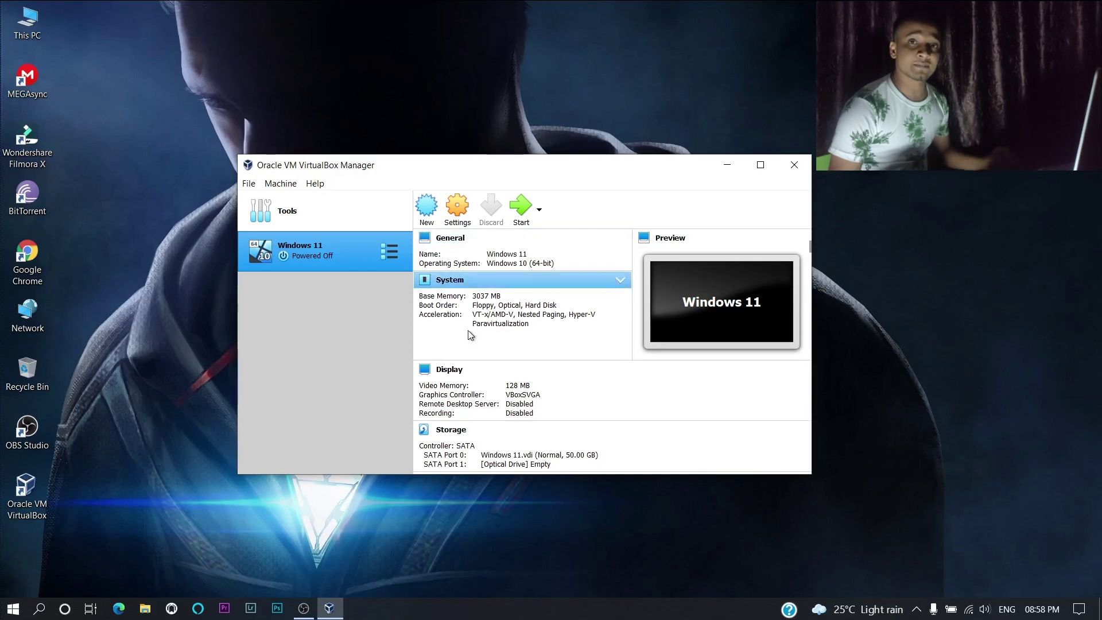
- Add the Windows 11 ISO as the start-up disk and boot the machine from it
left_click(523, 223)
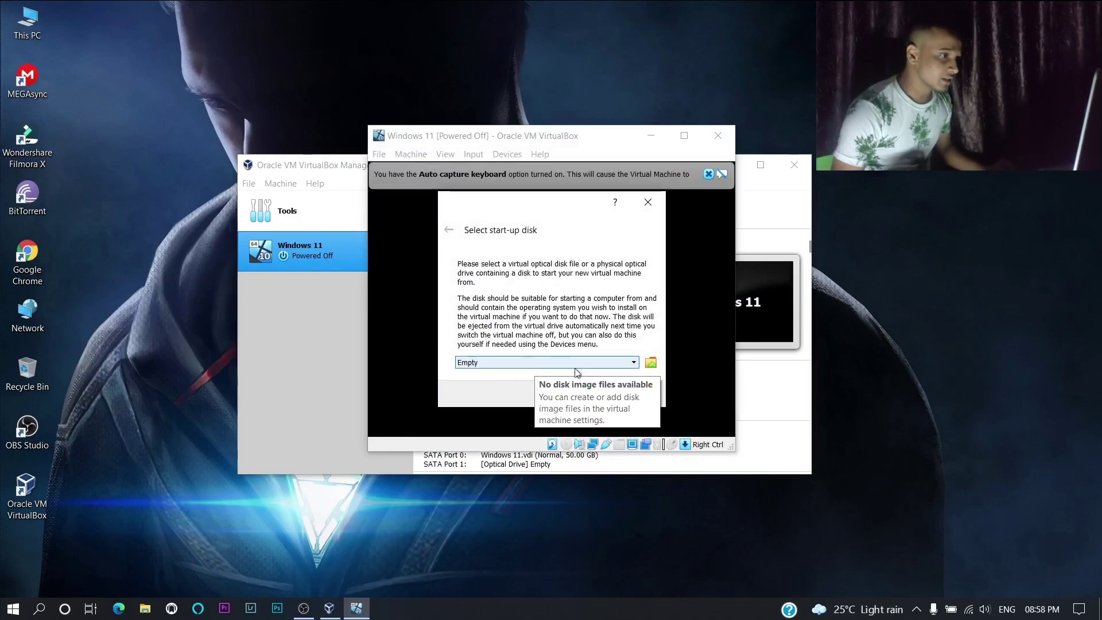
left_click(649, 362)
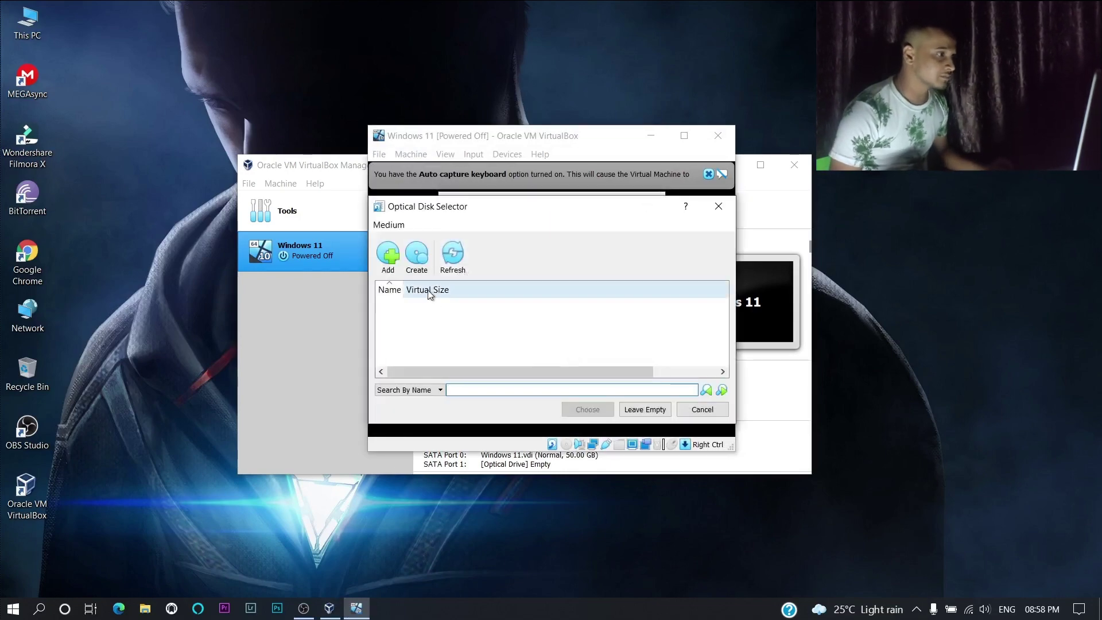
left_click(389, 255)
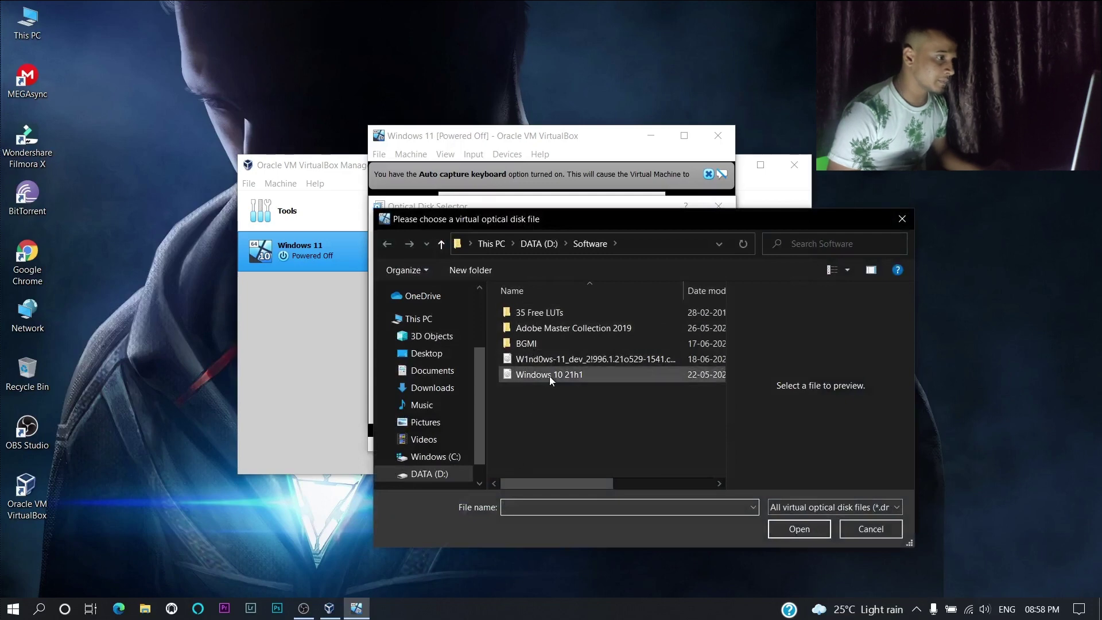
left_click(553, 358)
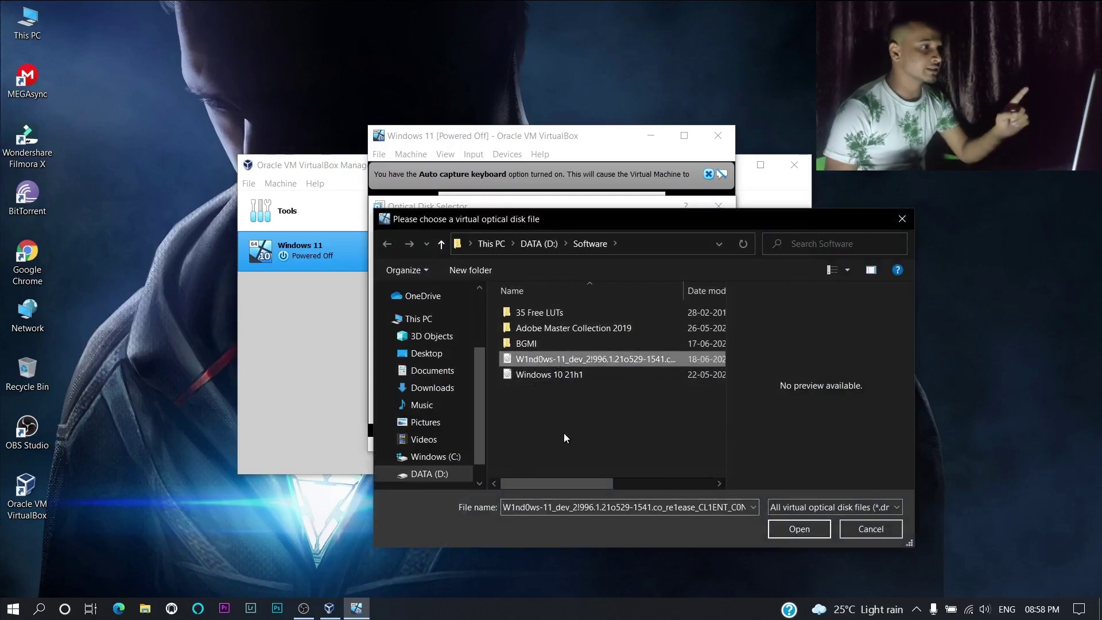
left_click(793, 530)
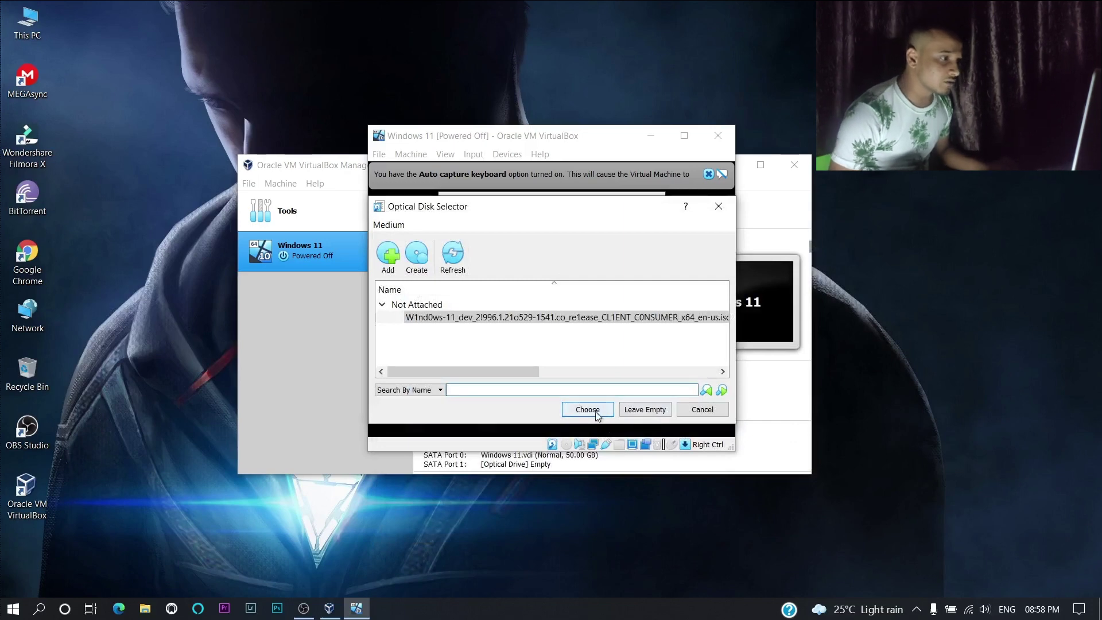
left_click(596, 410)
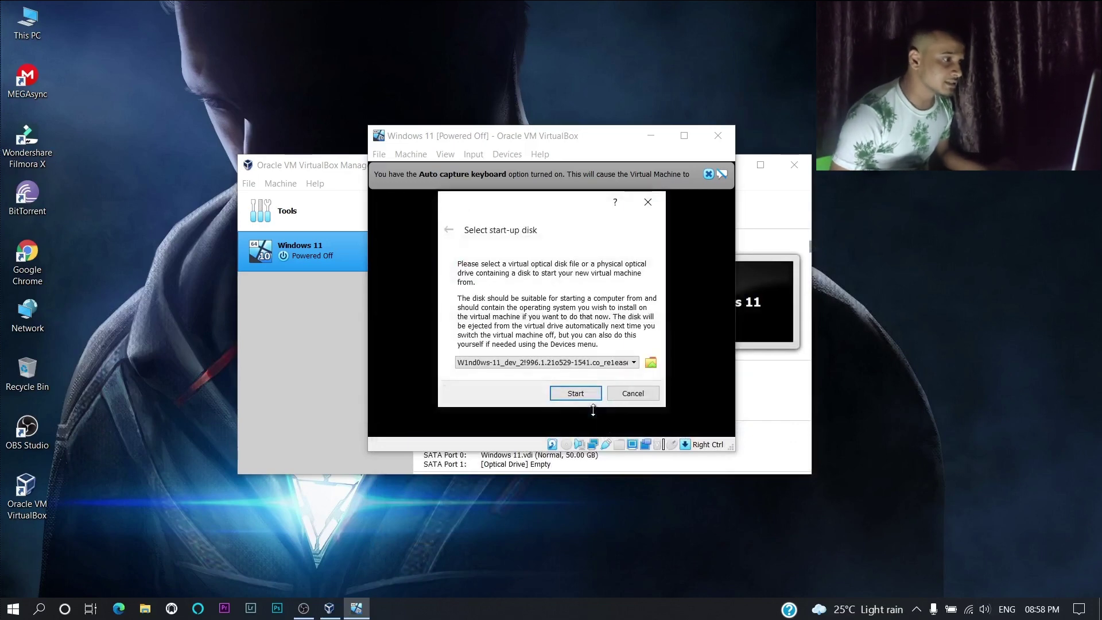
left_click(576, 393)
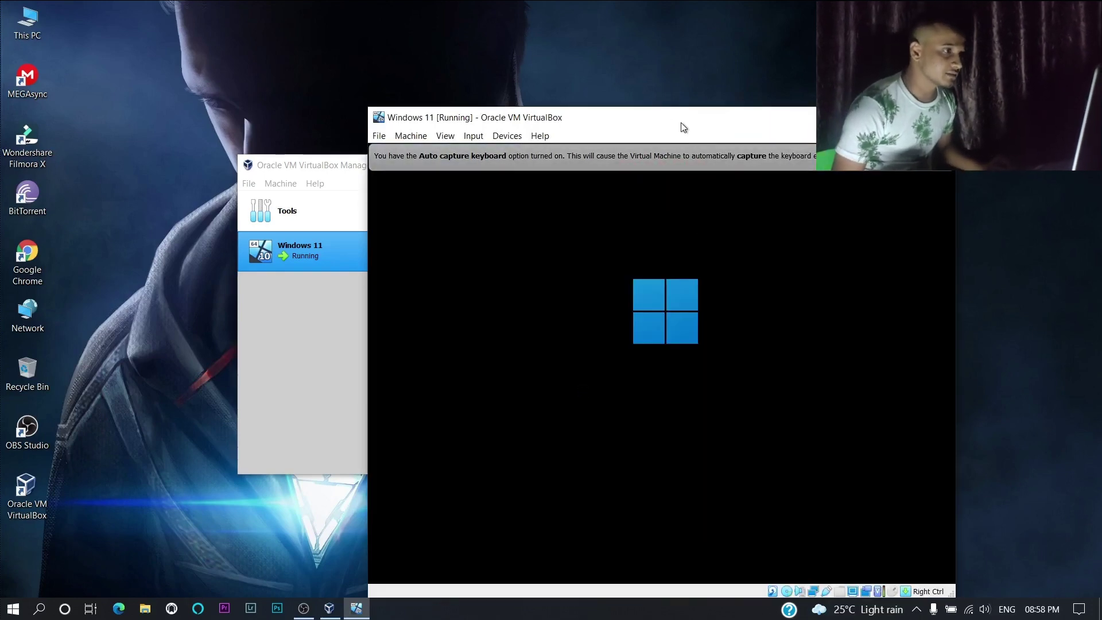
- Reposition the VM window, accept English (United States) language settings, and begin the Windows installation
left_click_drag(683, 128, 609, 89)
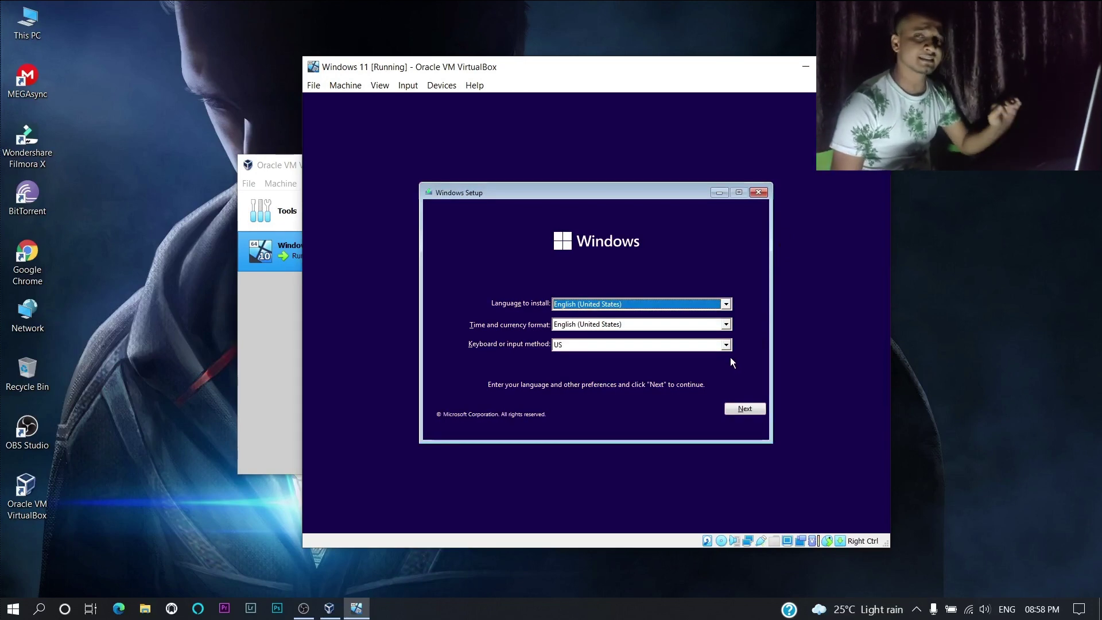
left_click(743, 408)
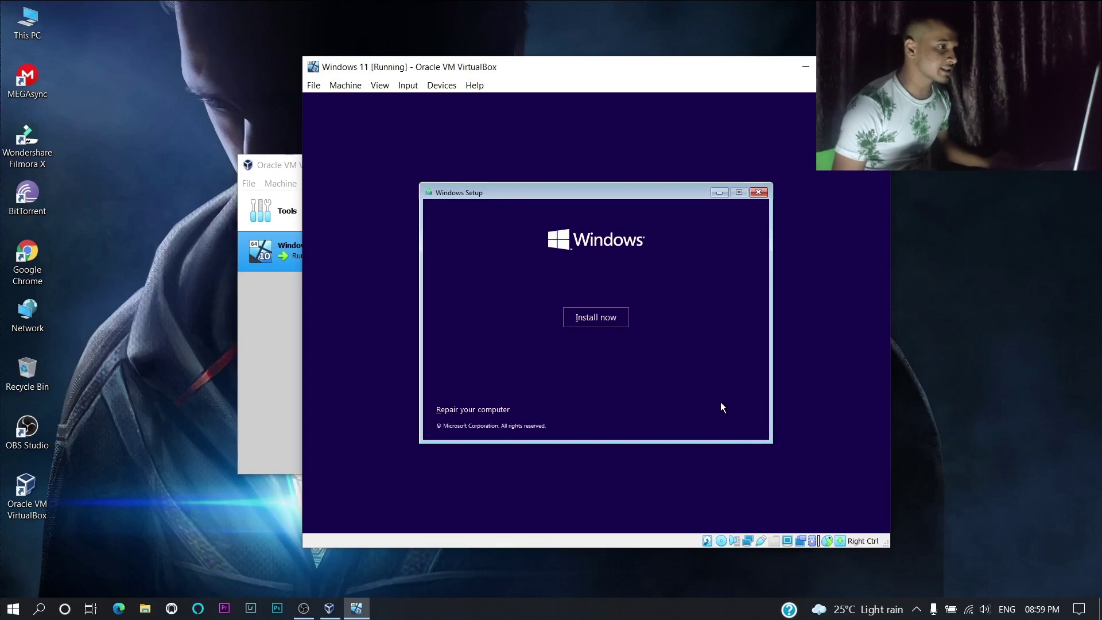
left_click(595, 316)
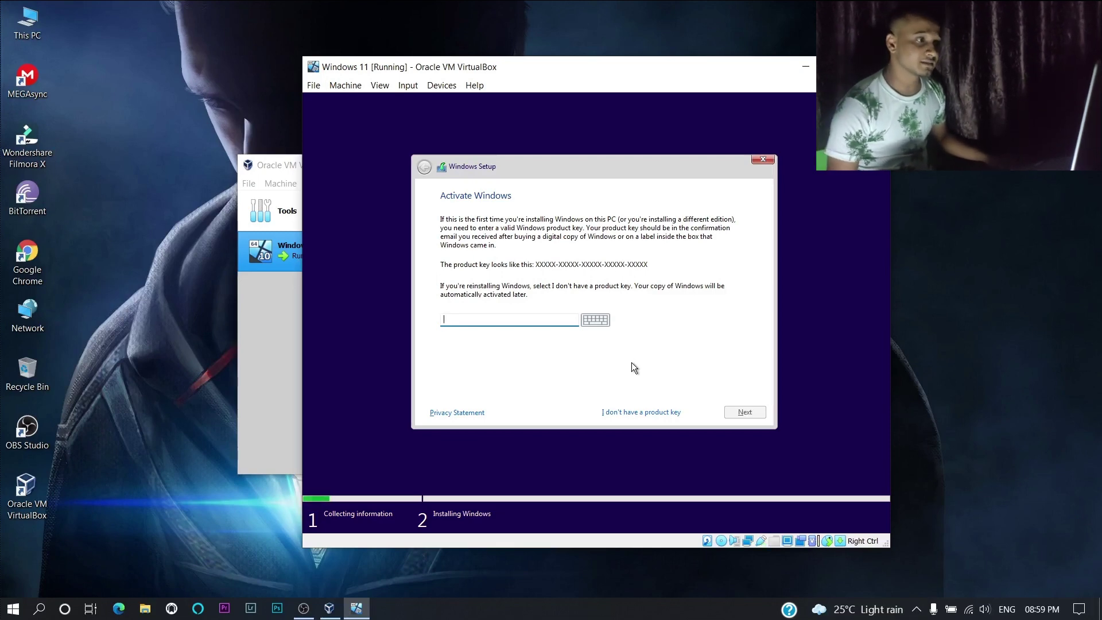
- Skip the product key, choose the Windows 11 Pro edition, and accept the license terms
left_click(627, 412)
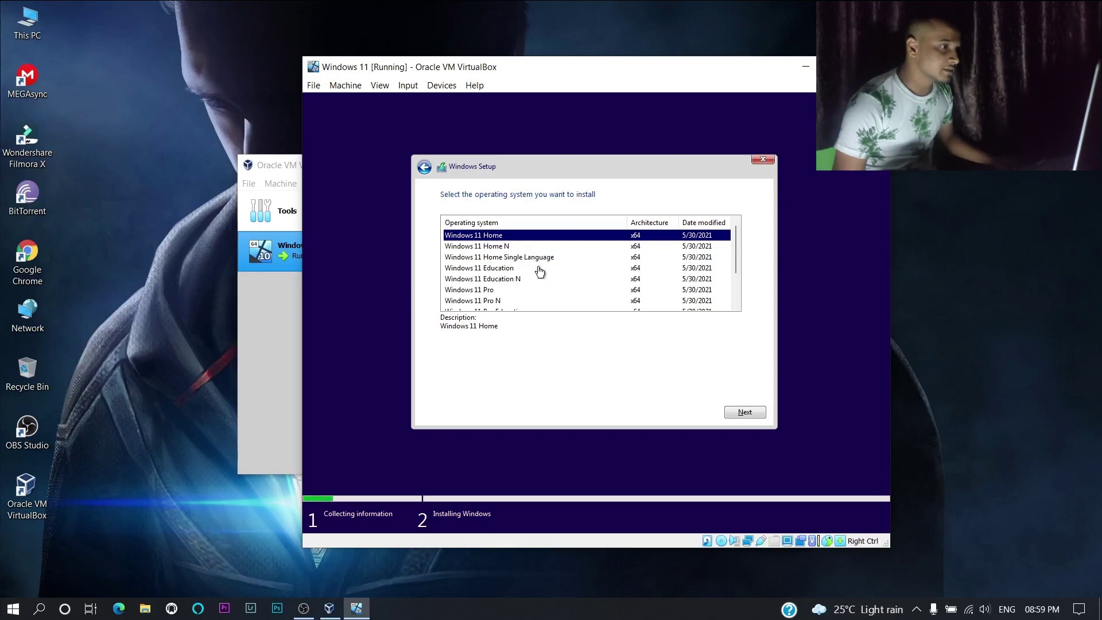
scroll(539, 271, "down", 1)
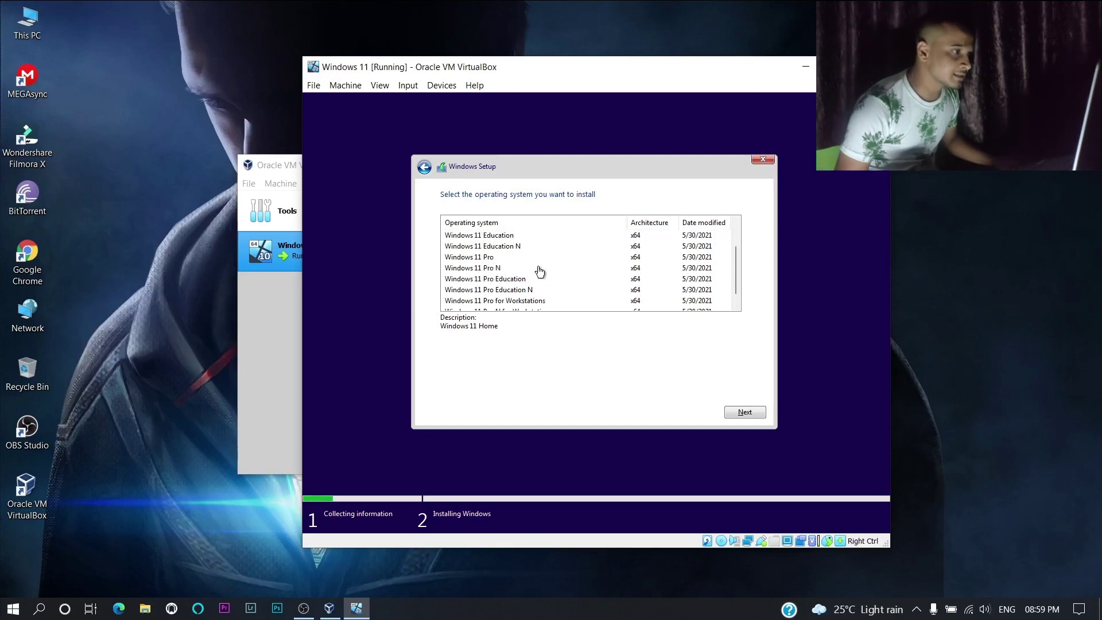
left_click(496, 258)
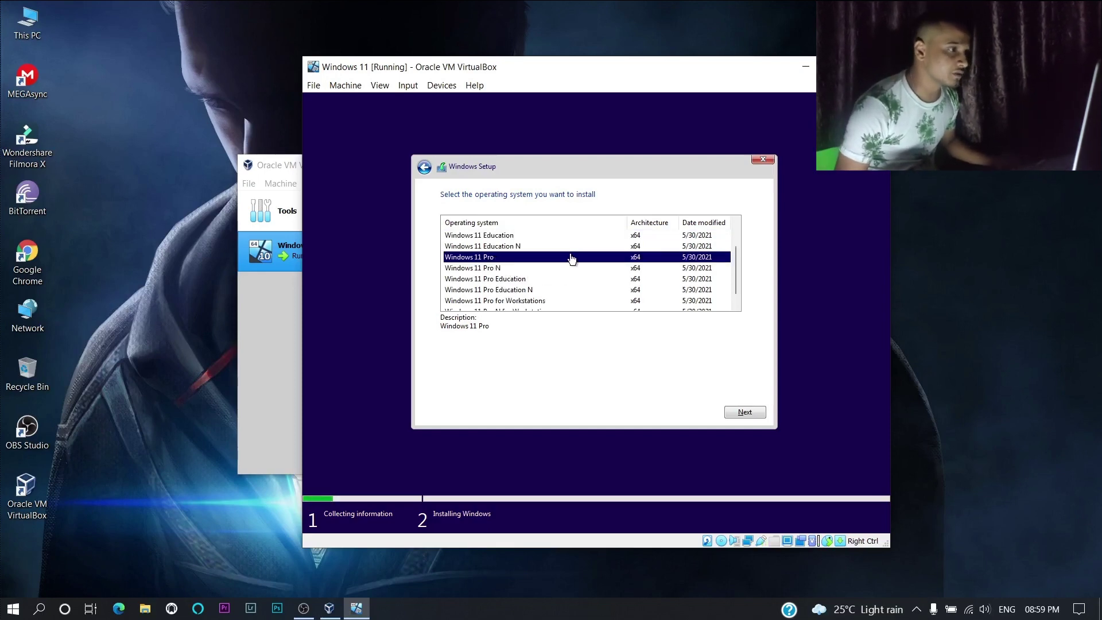
left_click(740, 413)
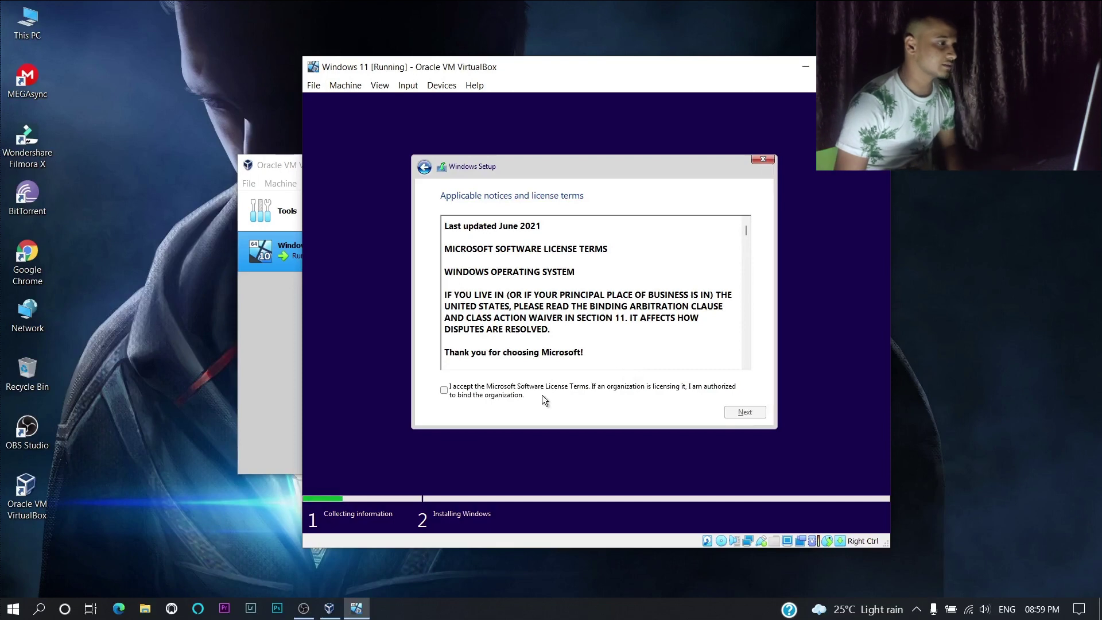
left_click(460, 398)
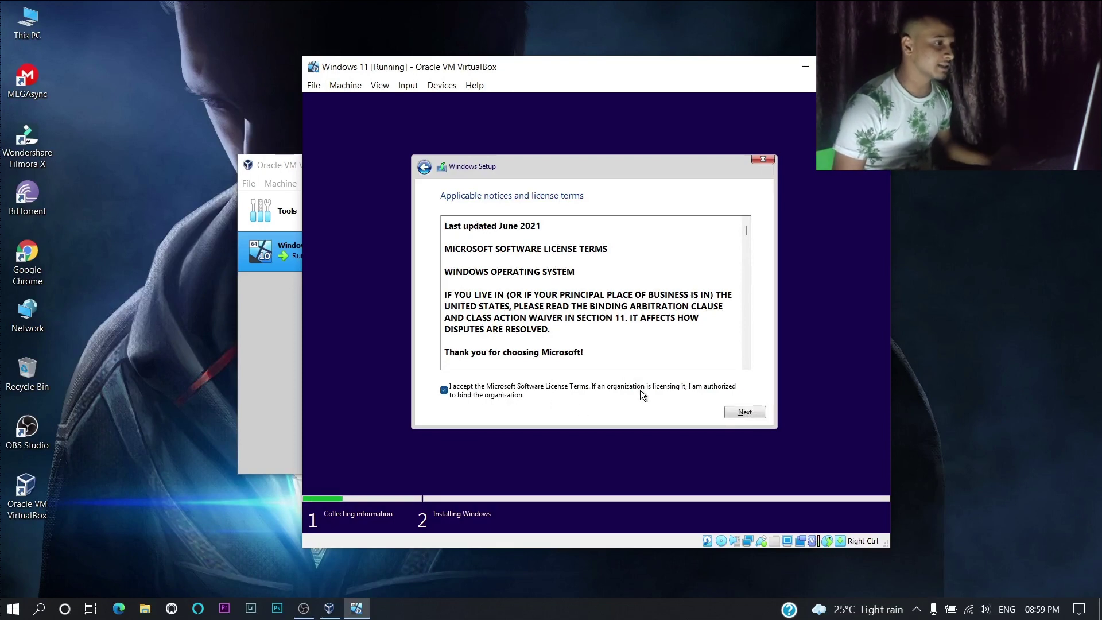
left_click(740, 412)
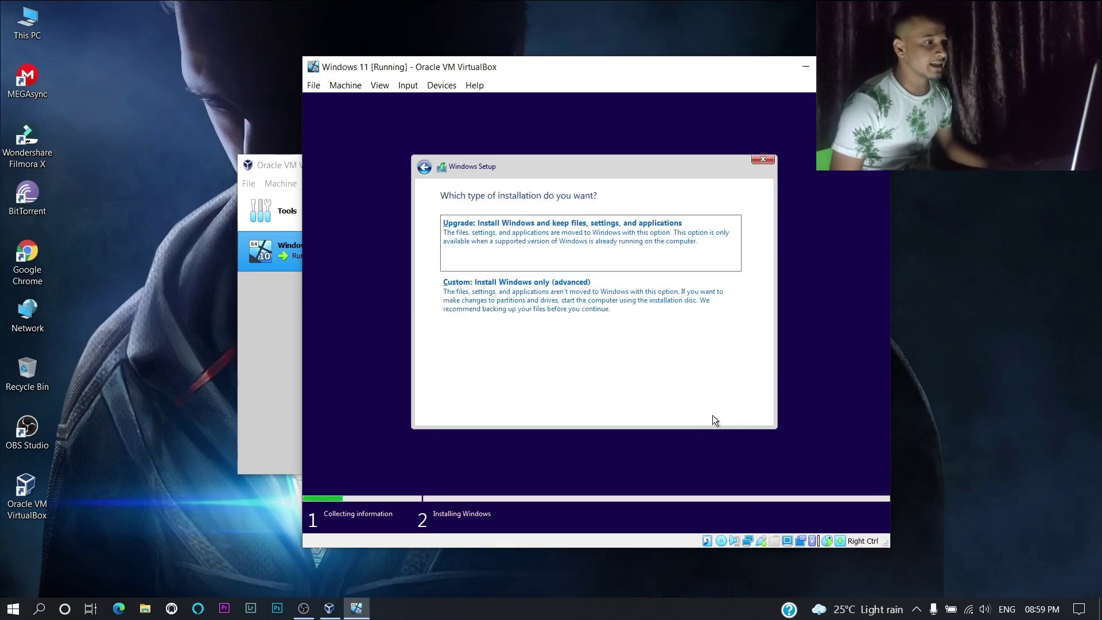
- Choose a custom install, create a 51200 MB partition, and install onto Partition 2
left_click(577, 324)
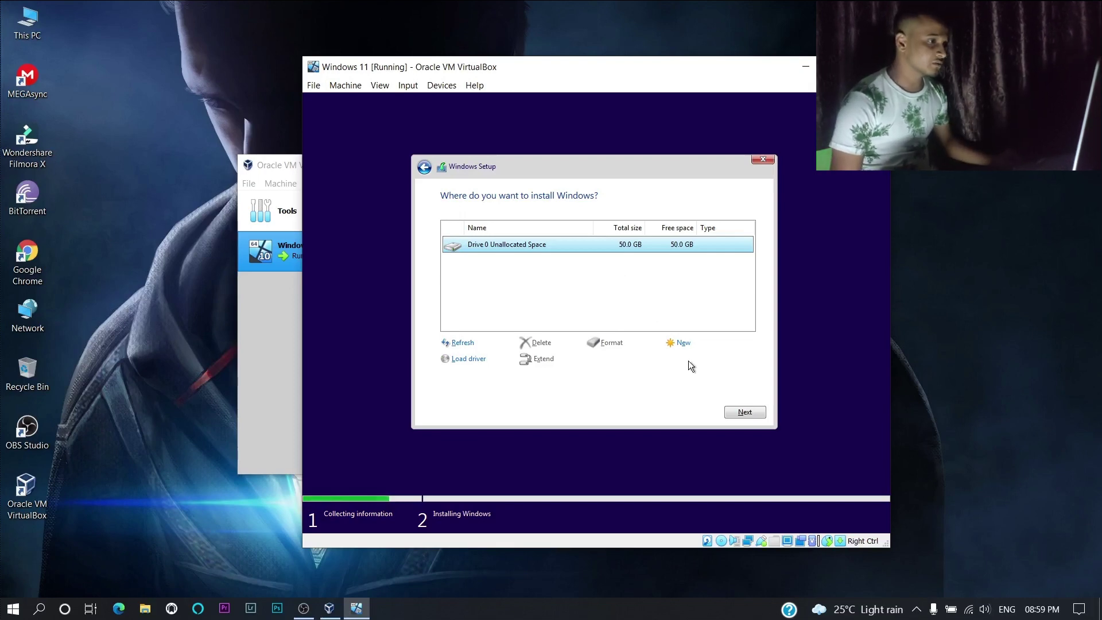
left_click(682, 343)
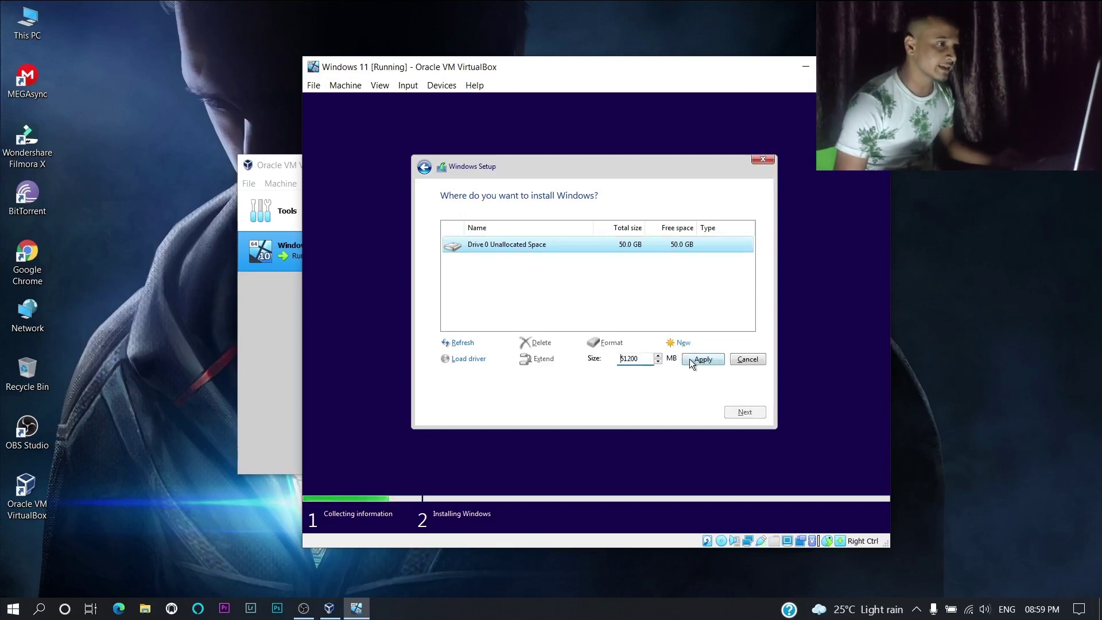
left_click(691, 360)
left_click(672, 360)
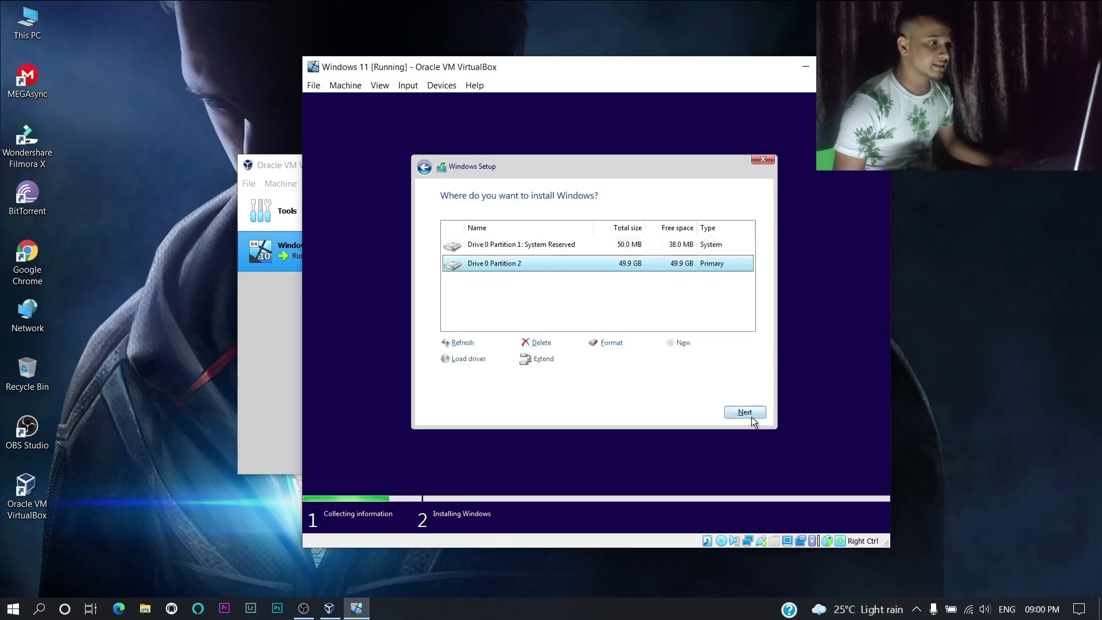
left_click(751, 415)
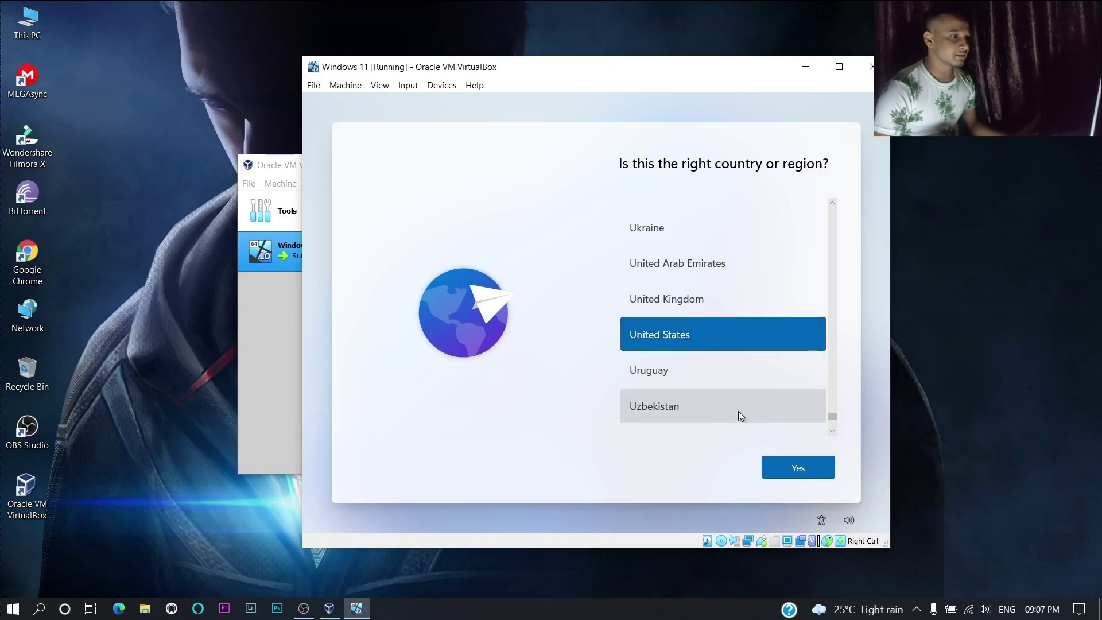
- Confirm United States as region, use English (India) keyboard, and skip a second layout
left_click(810, 469)
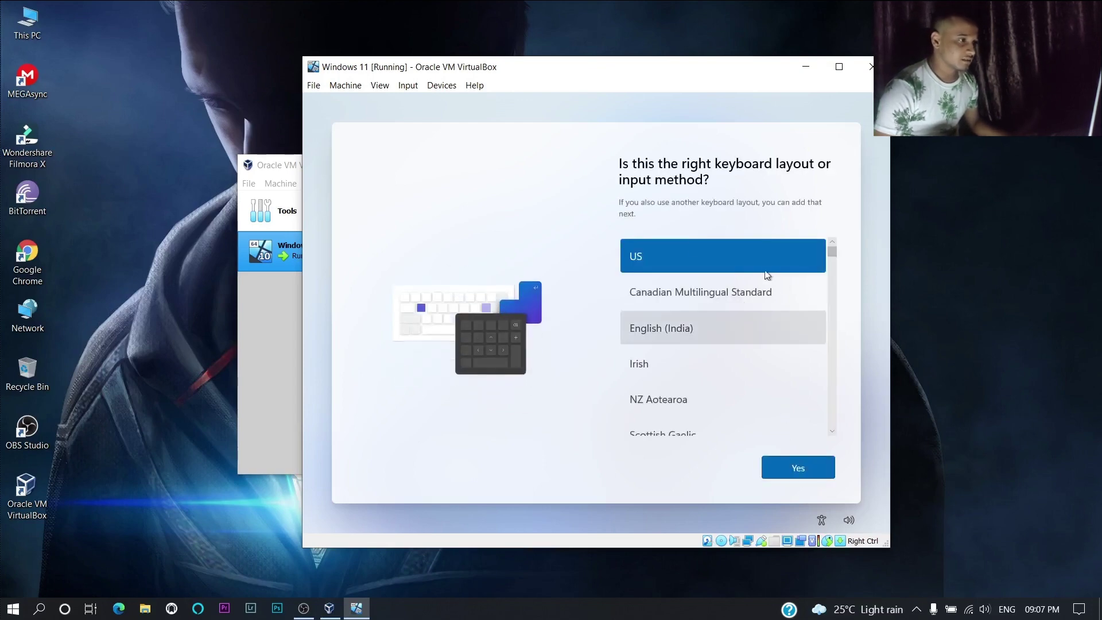
left_click(748, 332)
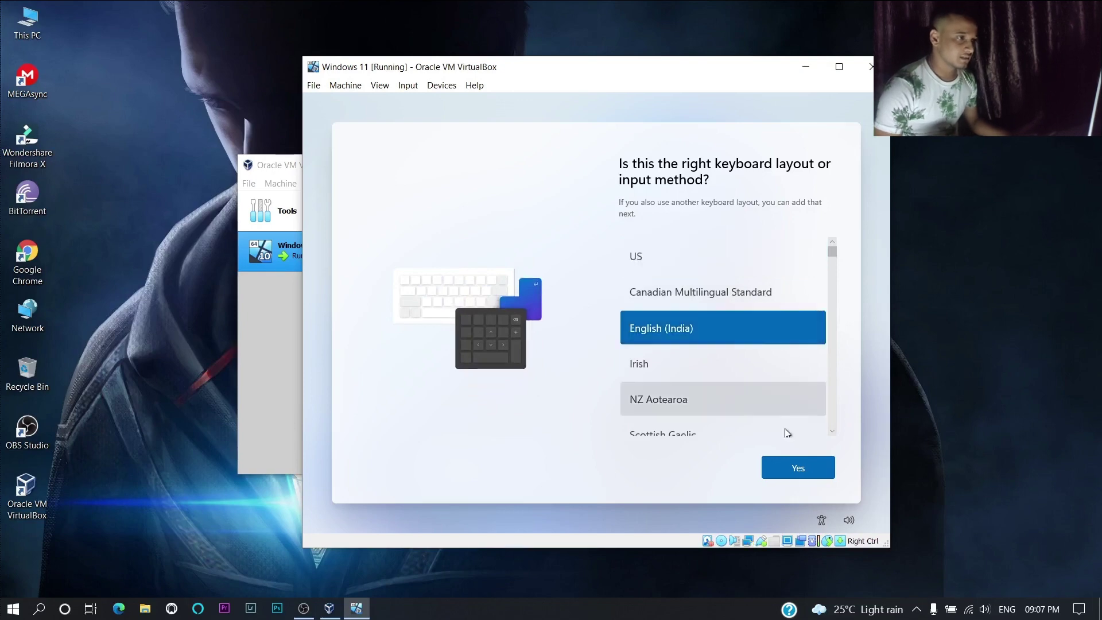
left_click(793, 466)
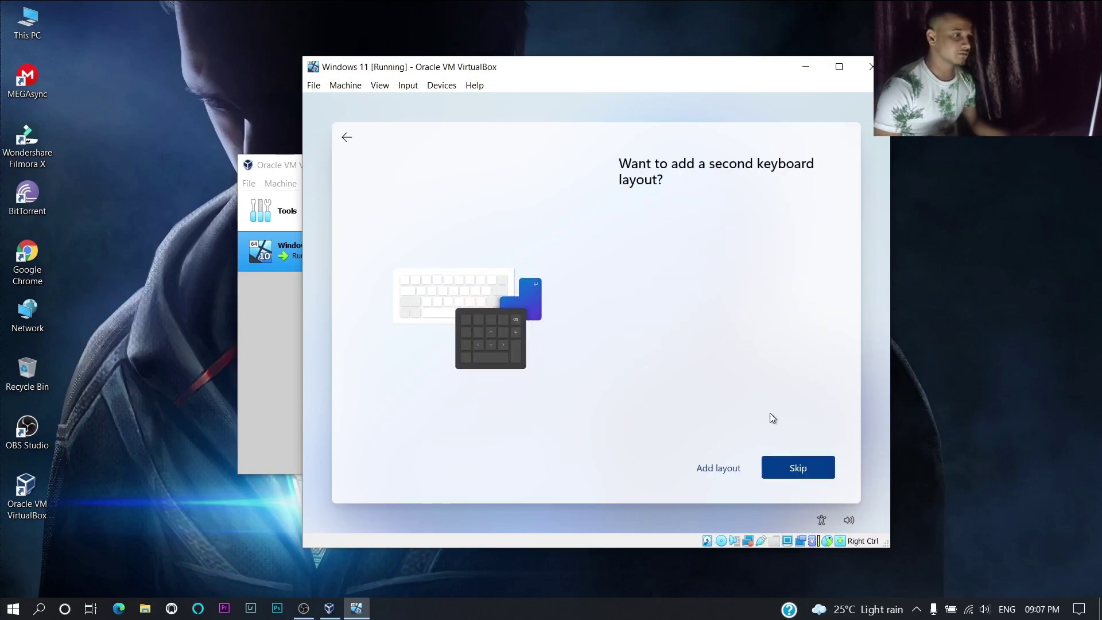
left_click(799, 468)
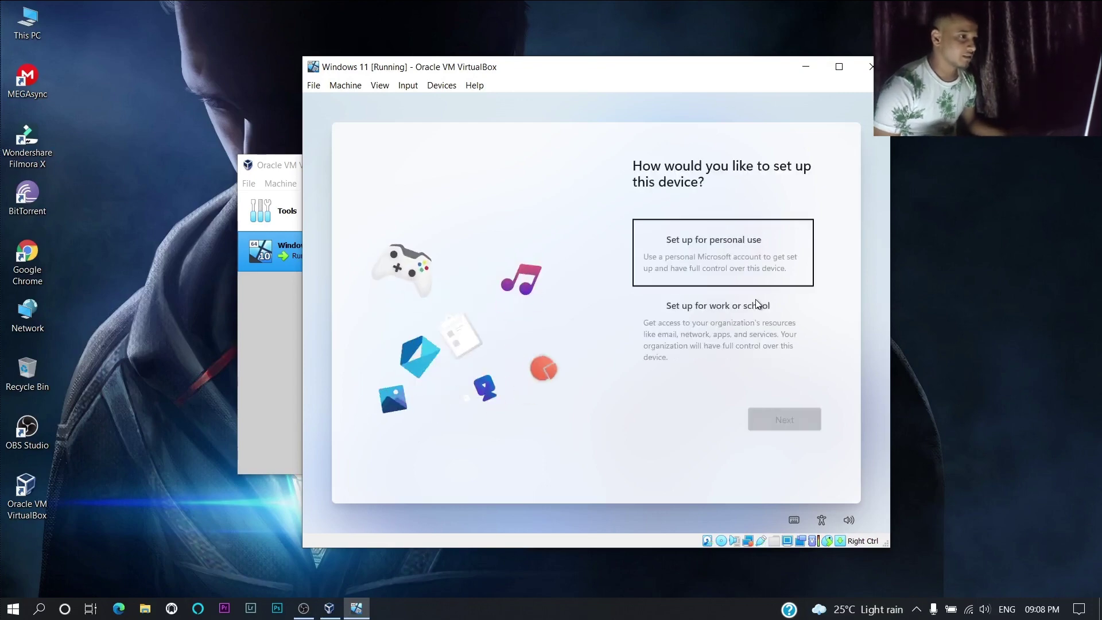
- Set the device up for personal use and create a Windows Hello PIN, entering it twice
left_click(763, 267)
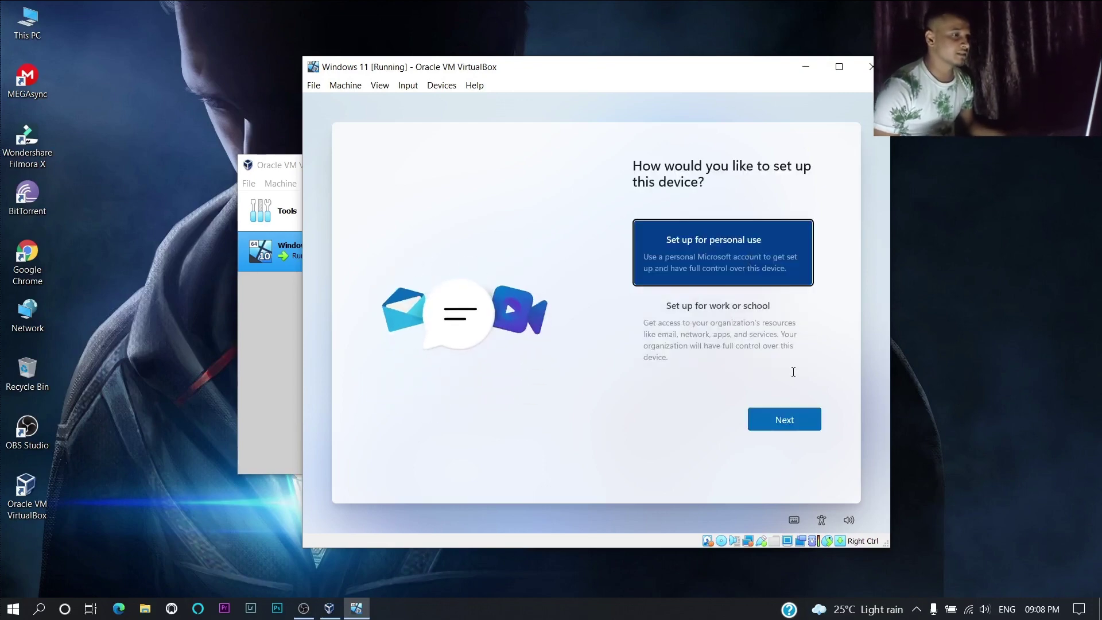
left_click(790, 416)
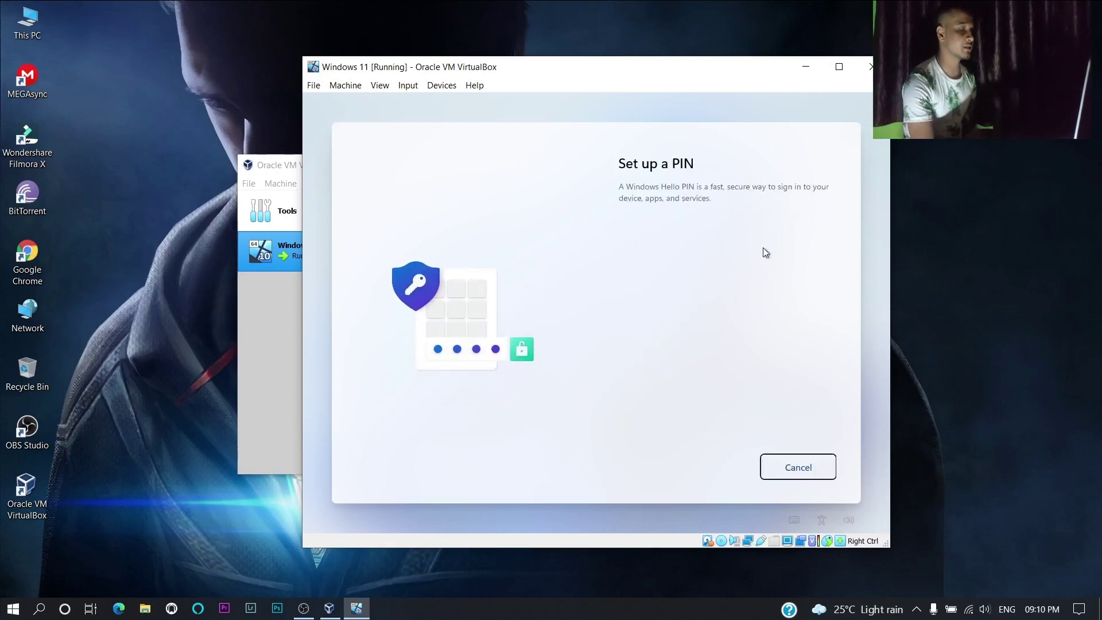
type("1234")
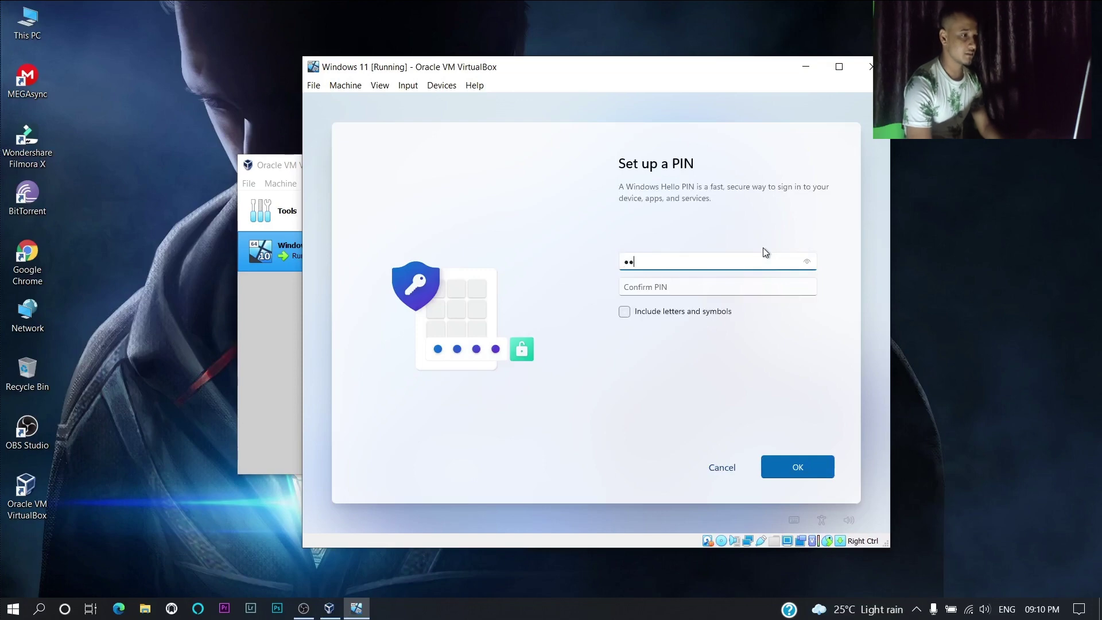
left_click(731, 290)
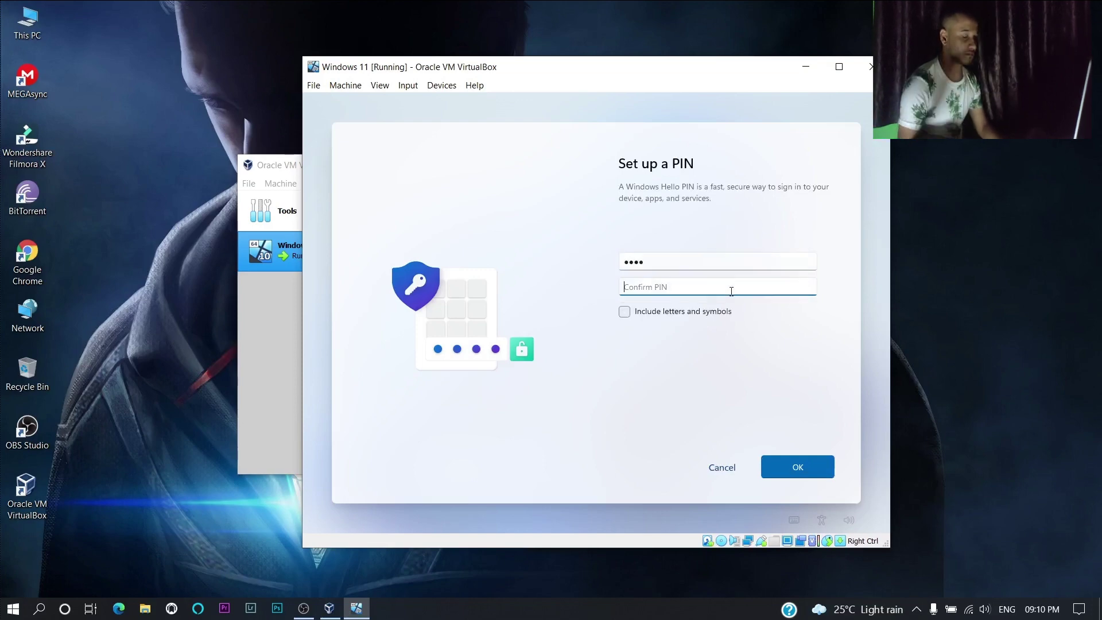
type("1234")
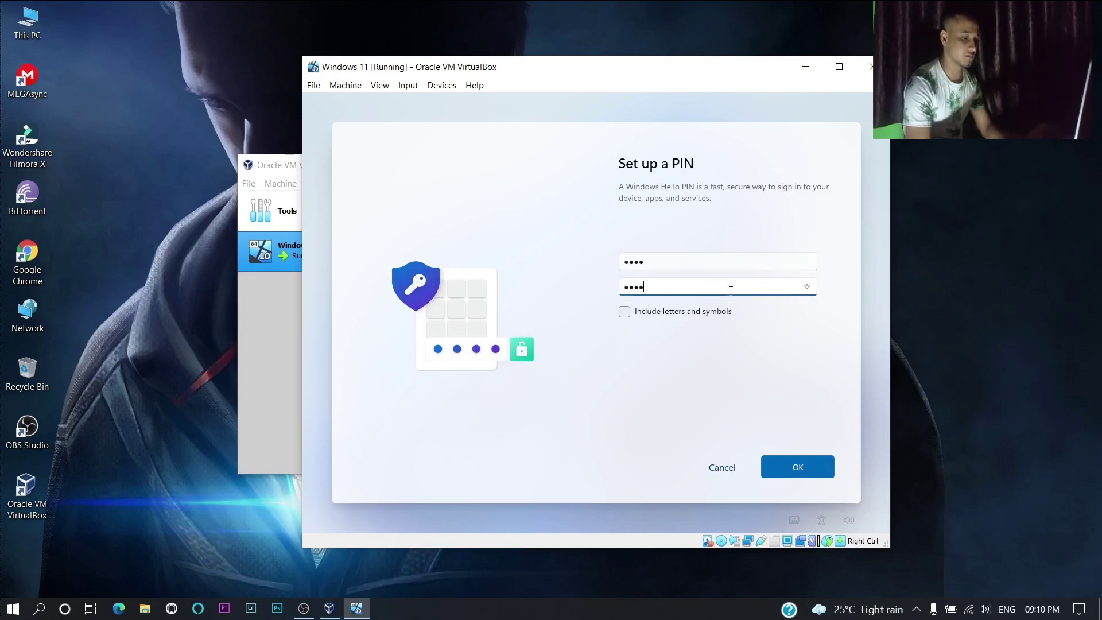
key("Tab")
key("Tab")
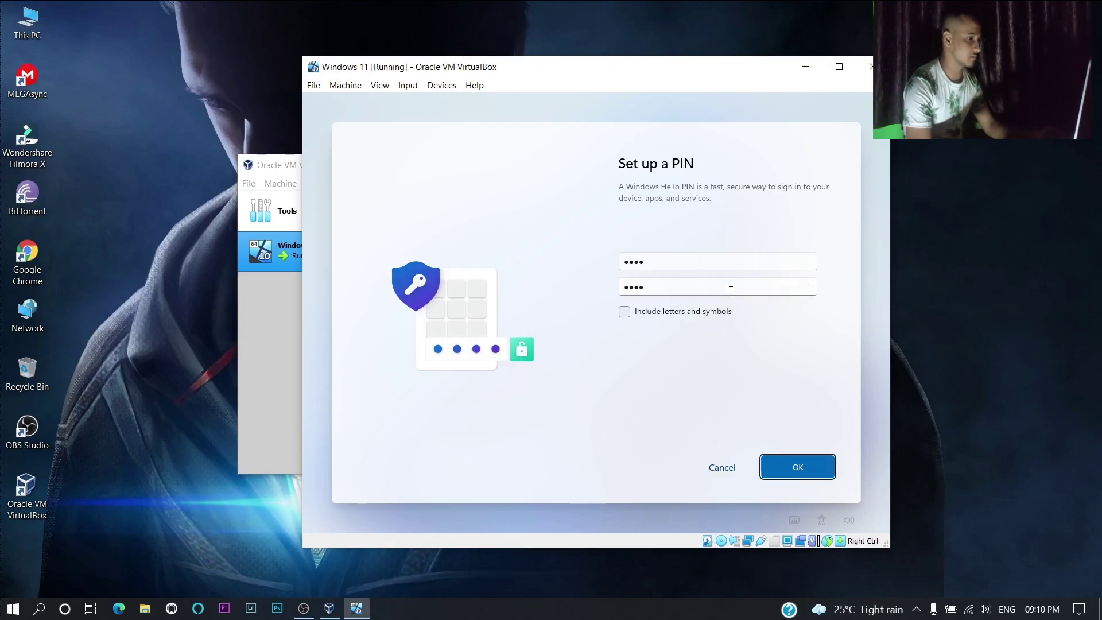
key("Return")
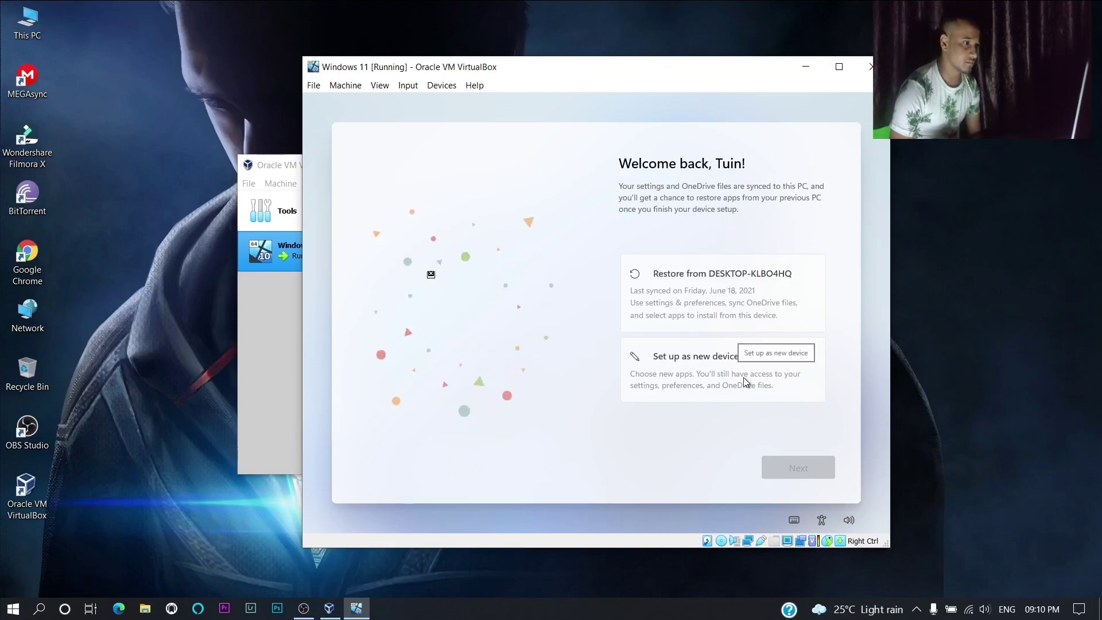
- Pick 'Set up as new device' instead of restoring from the previous PC and continue
left_click(712, 319)
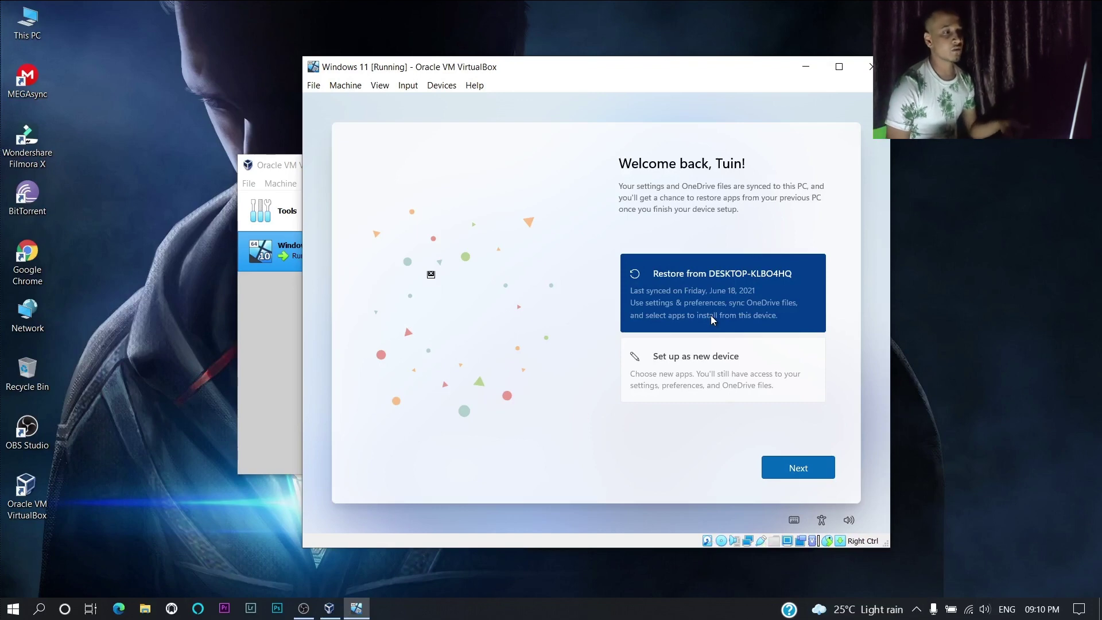
left_click(703, 380)
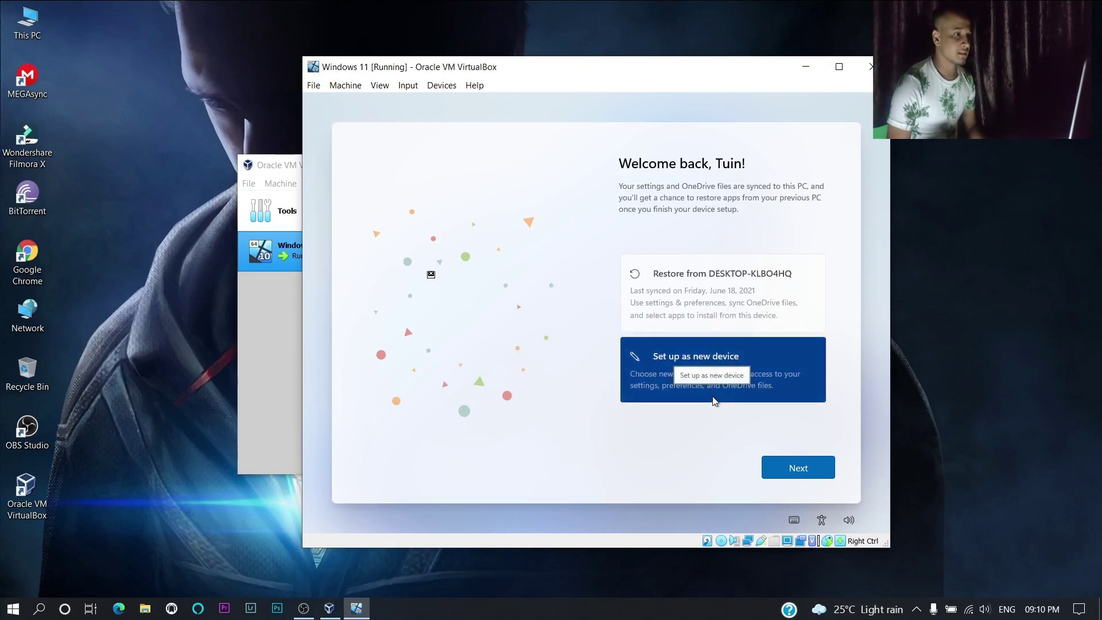
left_click(800, 474)
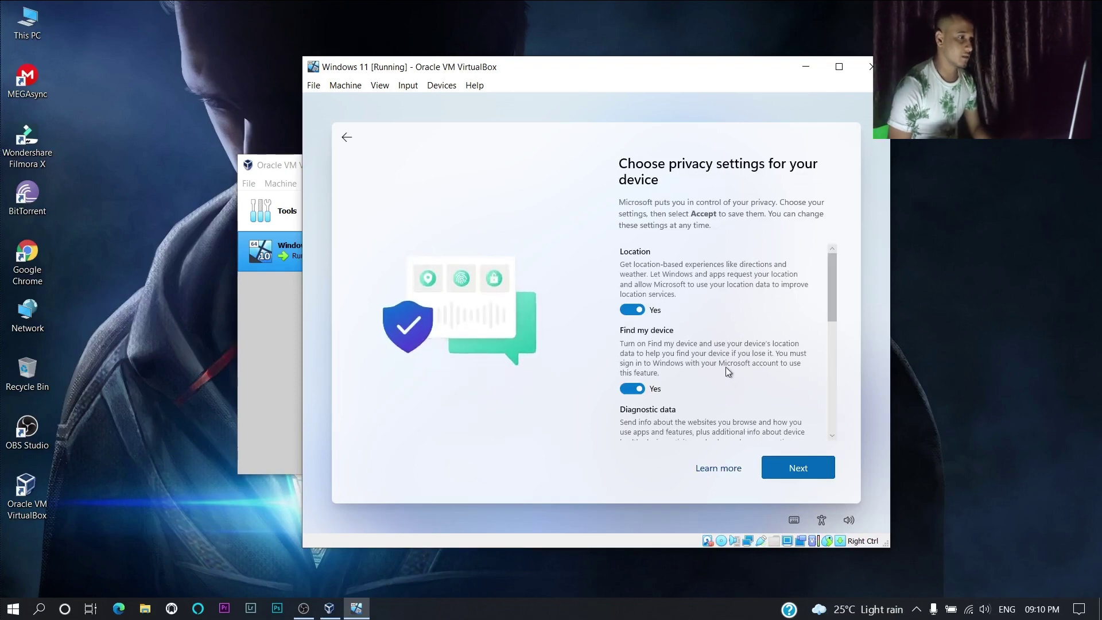
- Switch Location and Find my device to No and set Diagnostic data to Required only
scroll(725, 367, "down", 2)
scroll(726, 366, "up", 2)
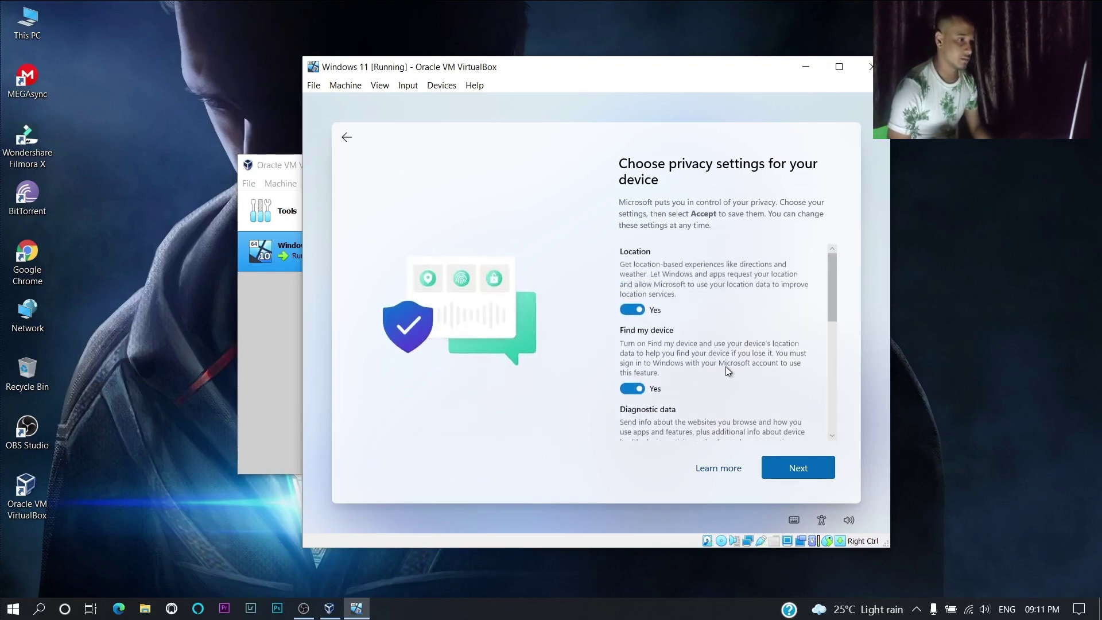
left_click(627, 315)
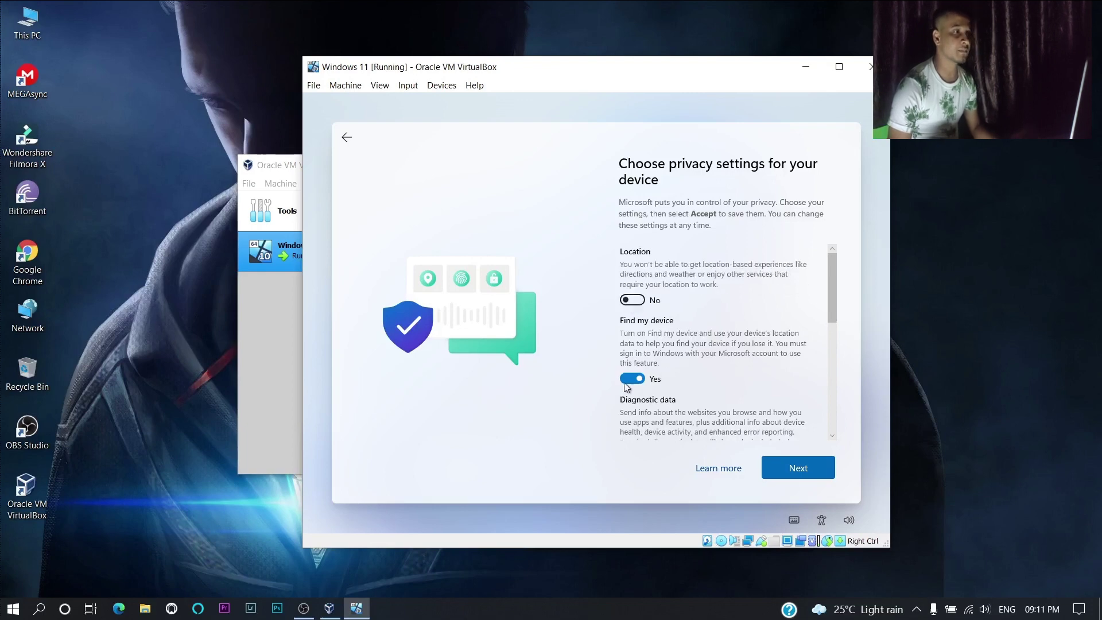
left_click(625, 381)
scroll(649, 392, "down", 2)
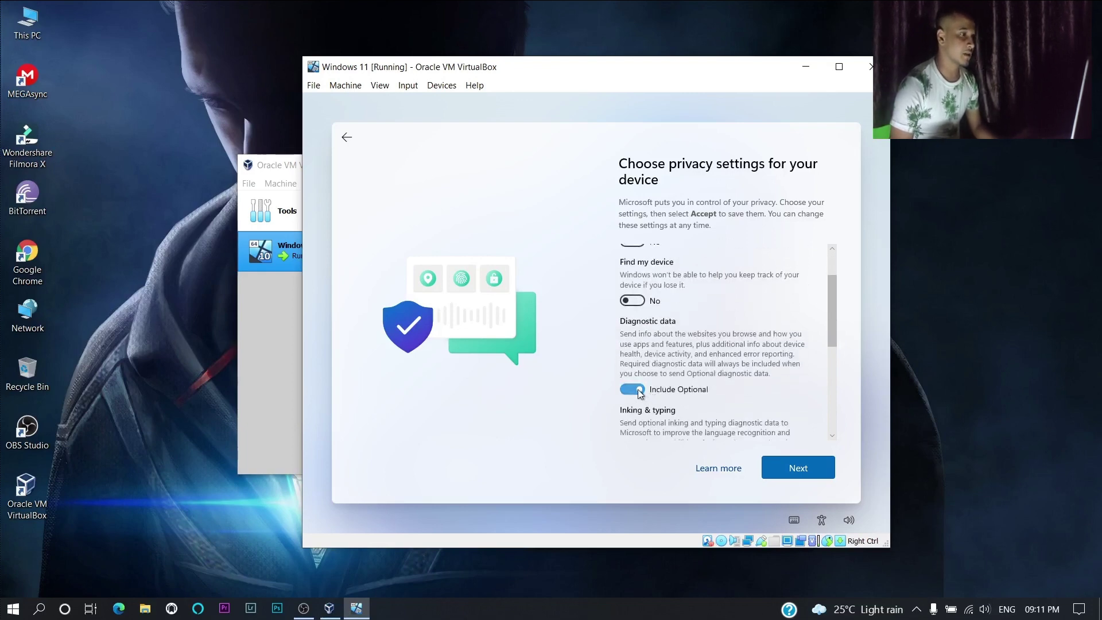
left_click(642, 392)
- Switch Inking & typing, Tailored experiences and Advertising ID to No, then accept
scroll(653, 390, "down", 2)
left_click(629, 402)
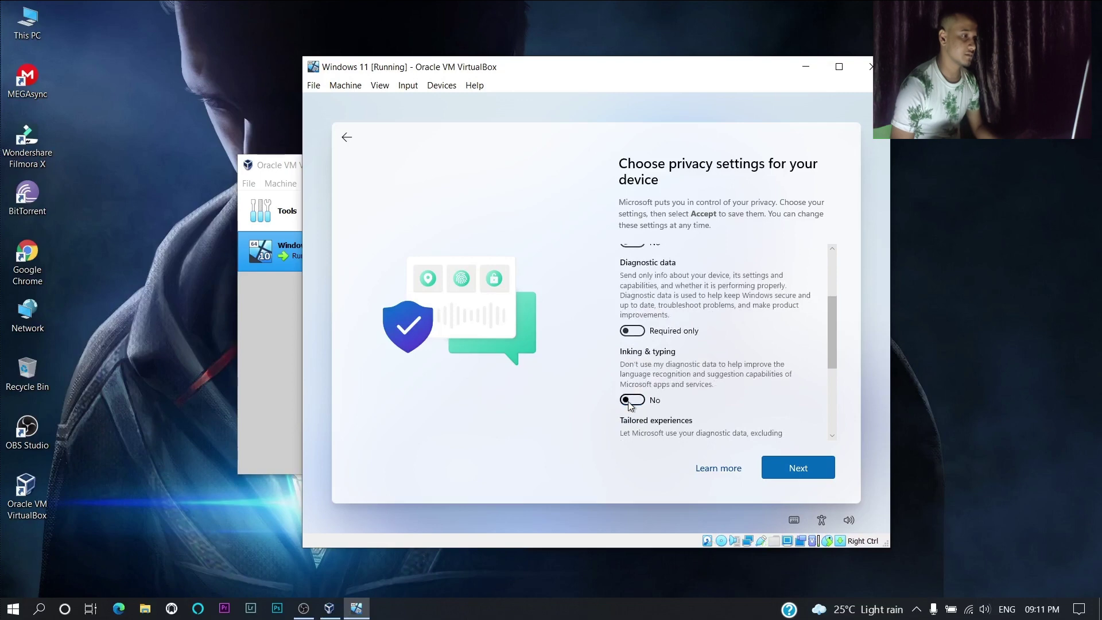
scroll(635, 394, "down", 2)
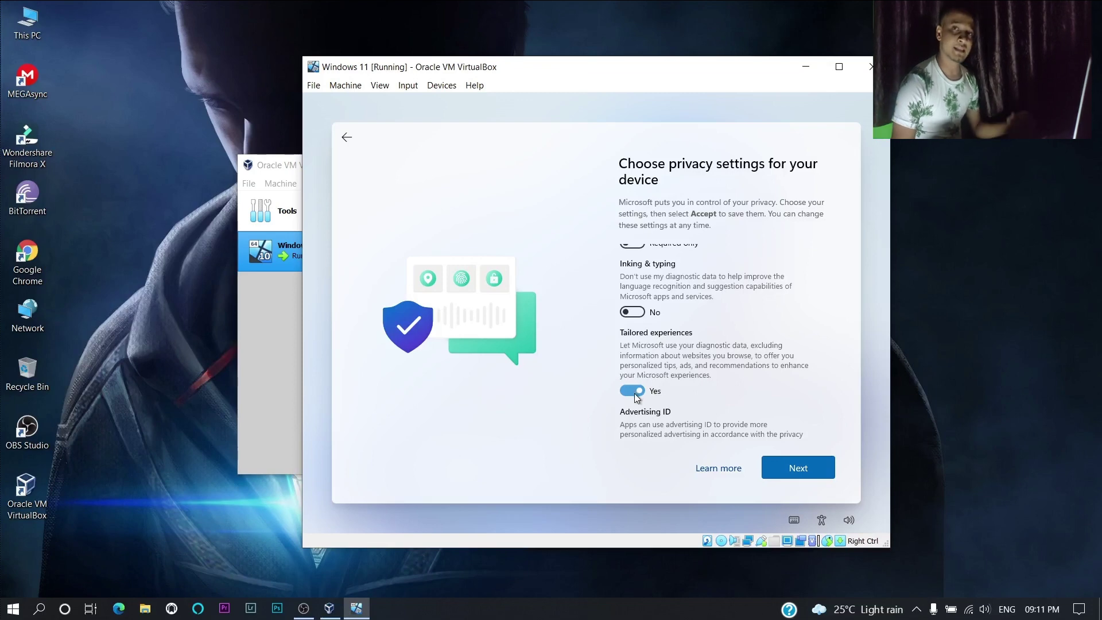
left_click(635, 394)
scroll(635, 394, "down", 1)
left_click(634, 382)
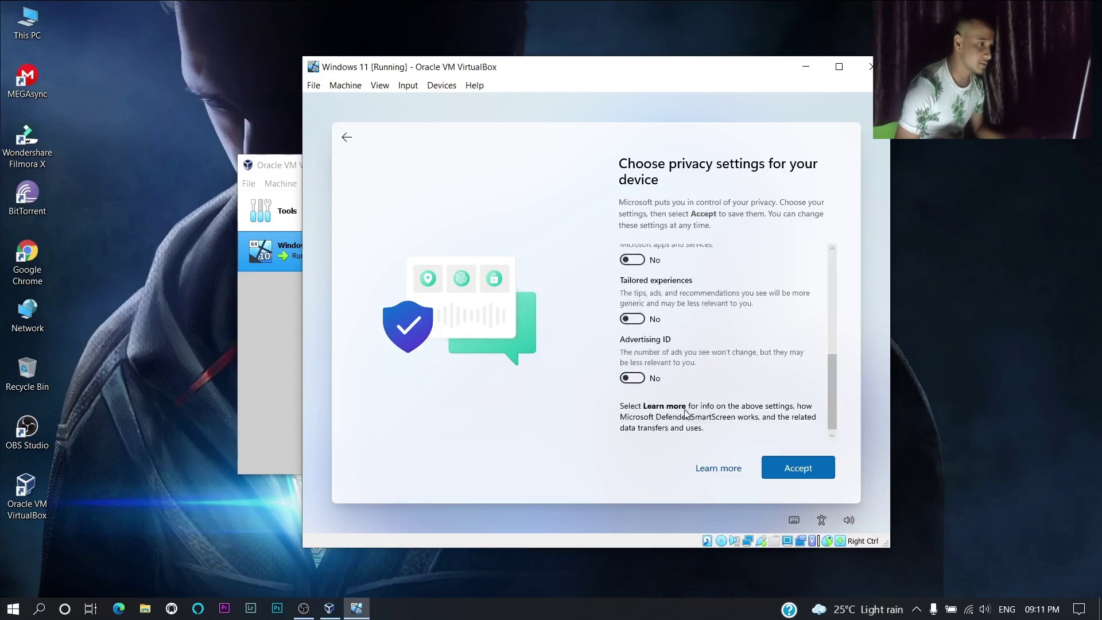
left_click(766, 466)
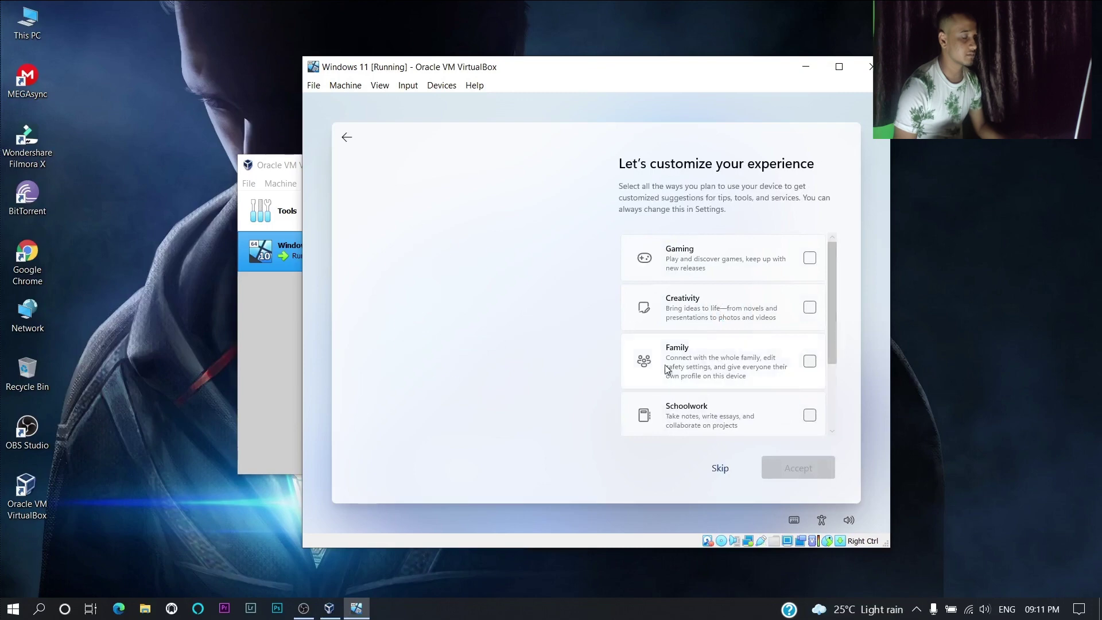
- Add Business to the ticked usage categories and accept the customize-your-experience page
scroll(792, 365, "down", 3)
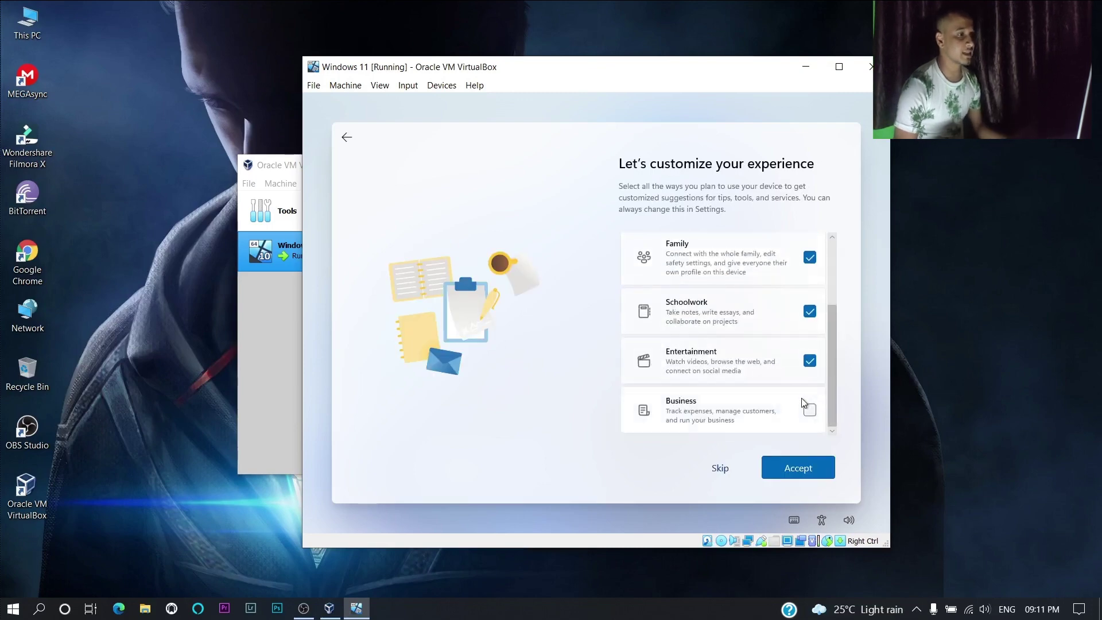
left_click(809, 410)
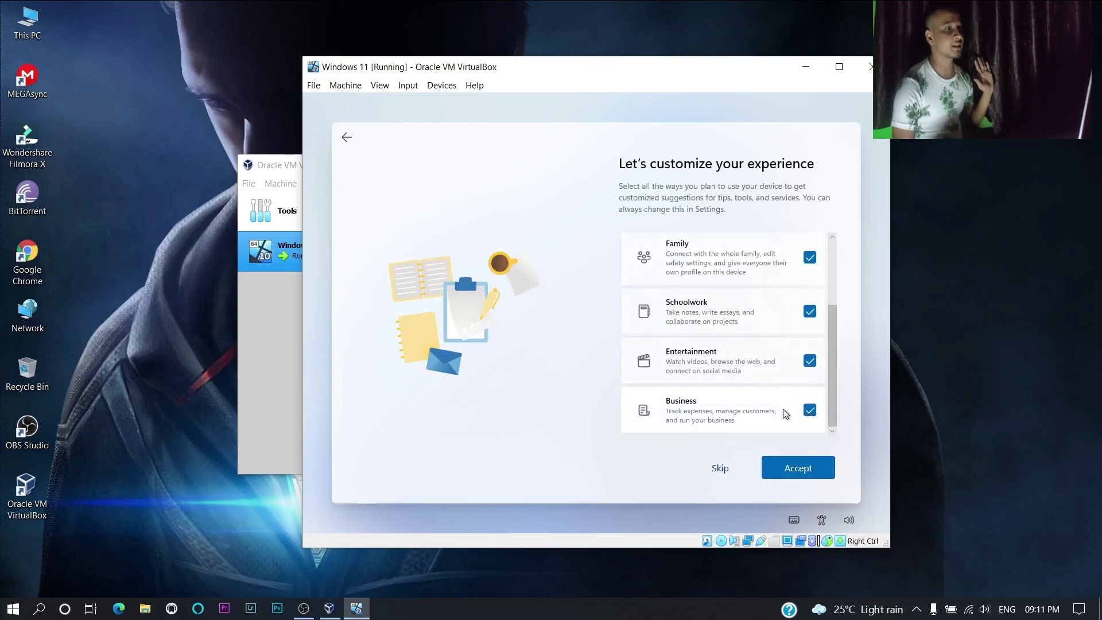
scroll(762, 373, "up", 3)
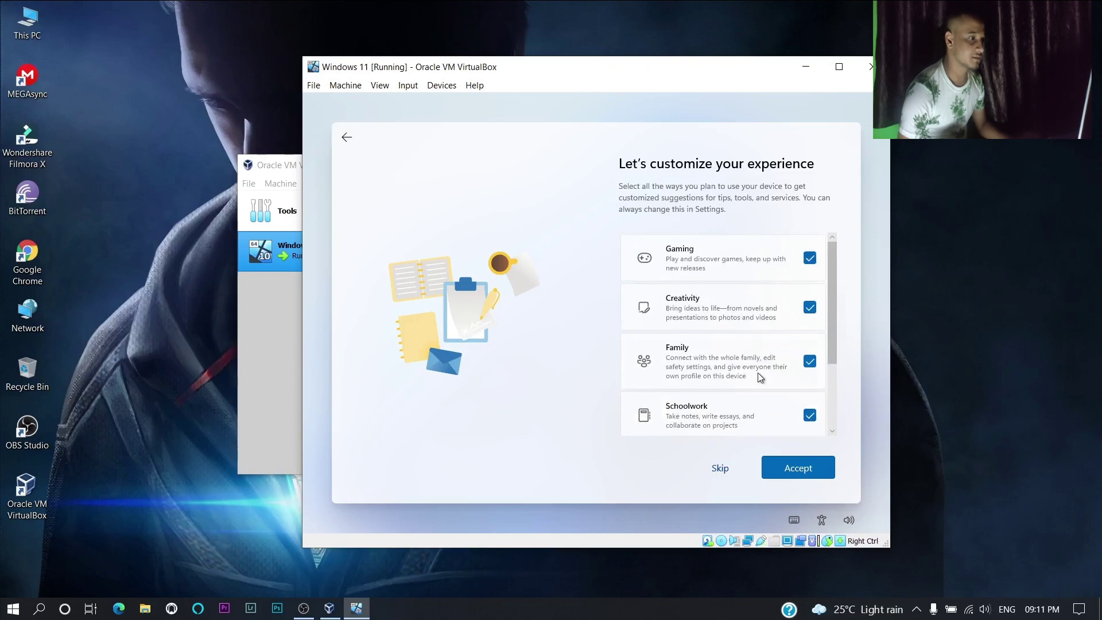
left_click(809, 474)
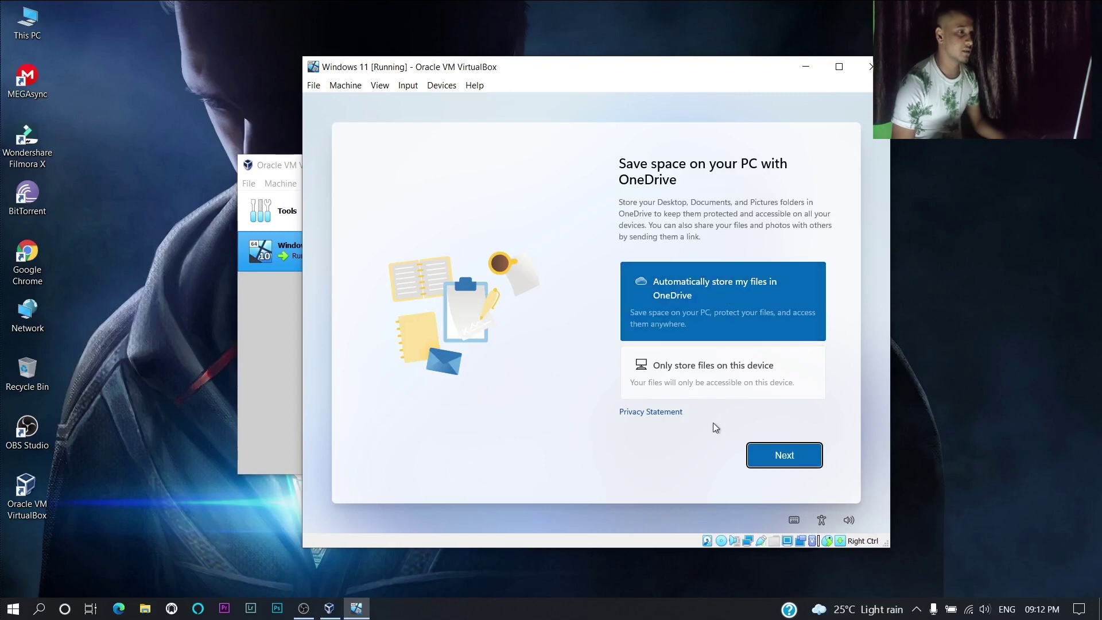
- Choose 'Only store files on this device' on the OneDrive page and continue to the desktop
left_click(707, 365)
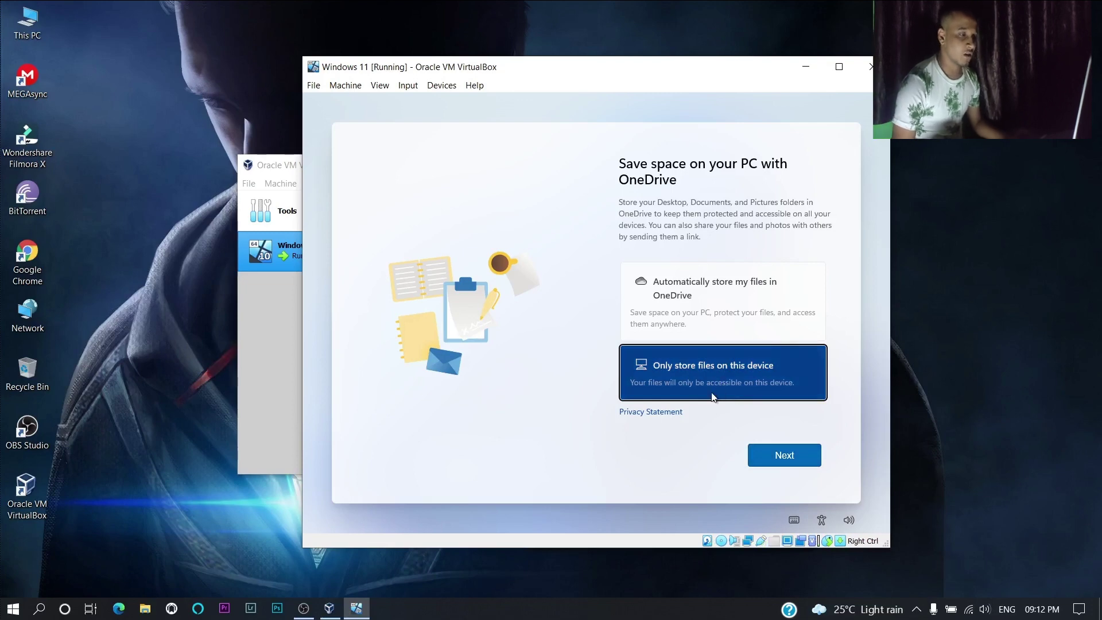
left_click(762, 445)
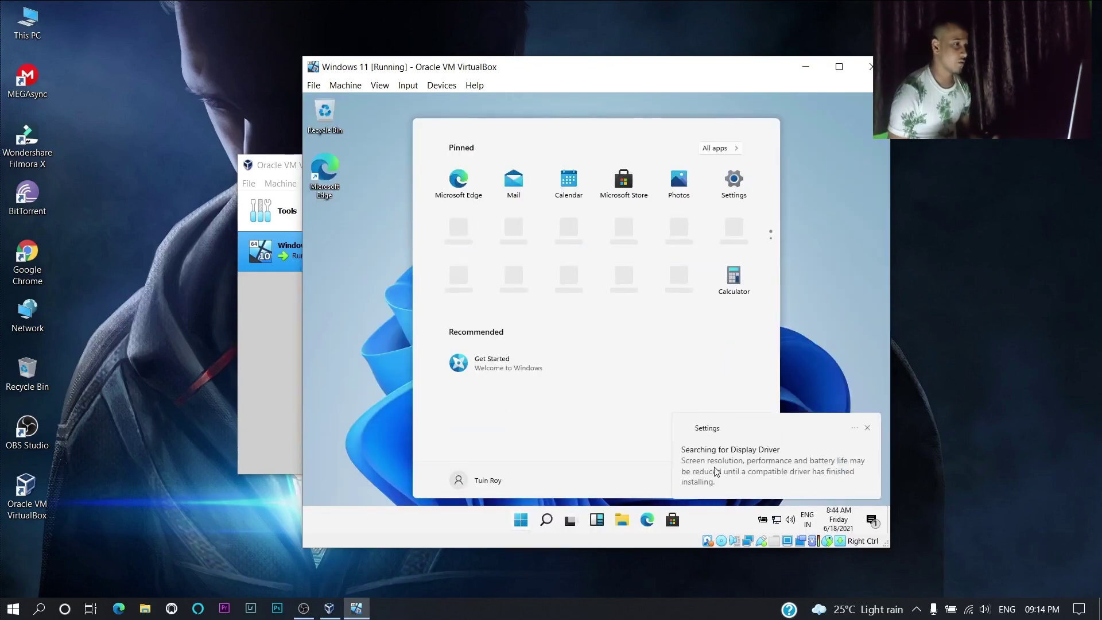
- Dismiss the display-driver notification and close the guest Start menu
left_click(867, 428)
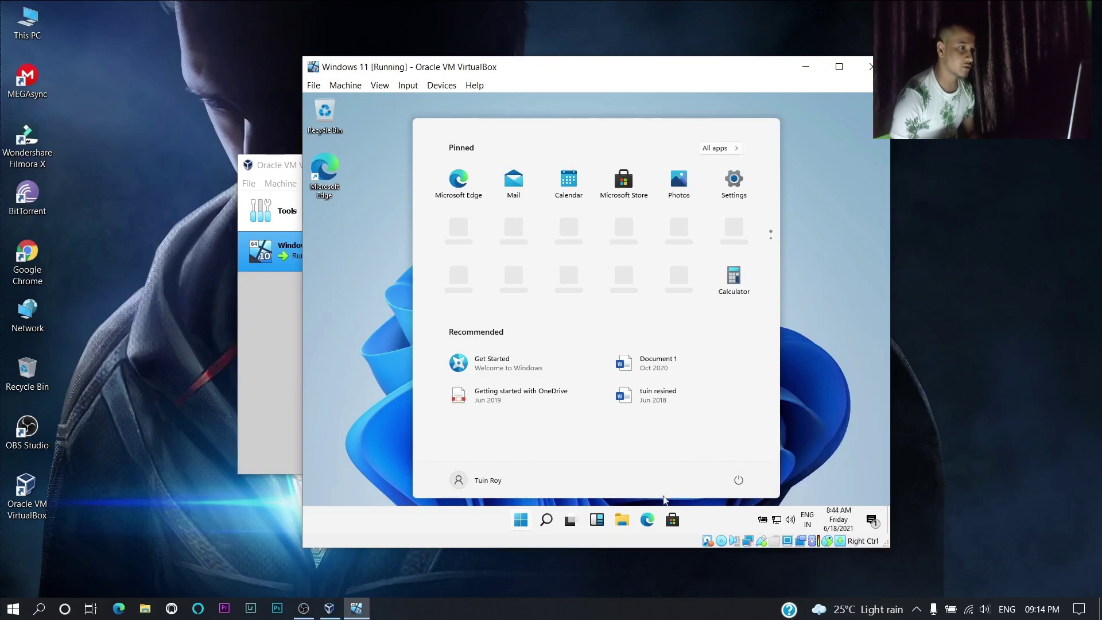
left_click(521, 520)
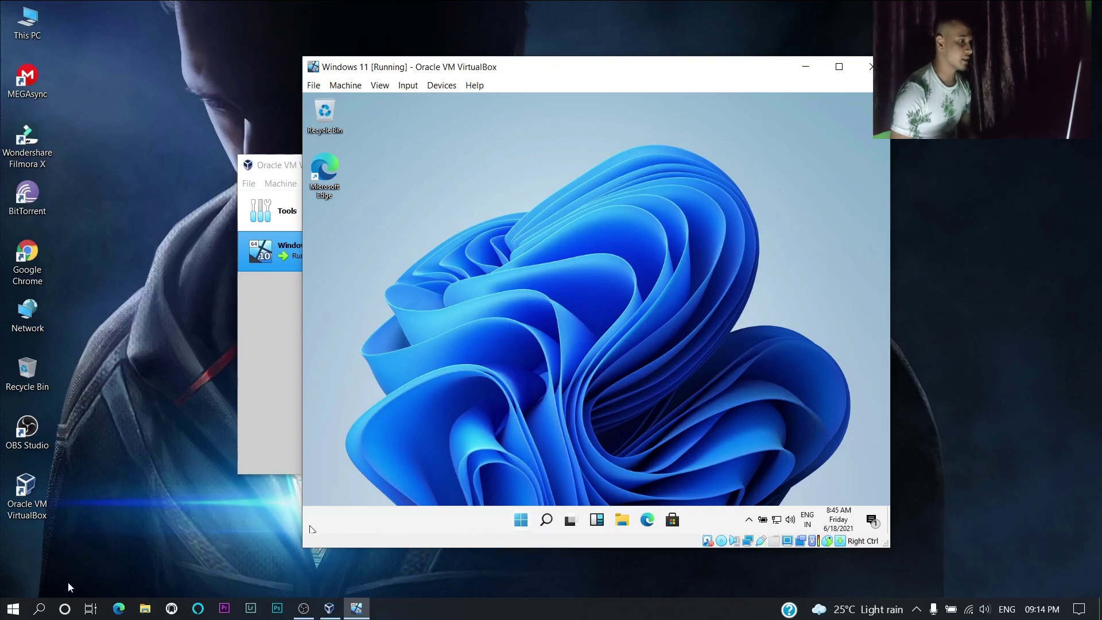
left_click(4, 612)
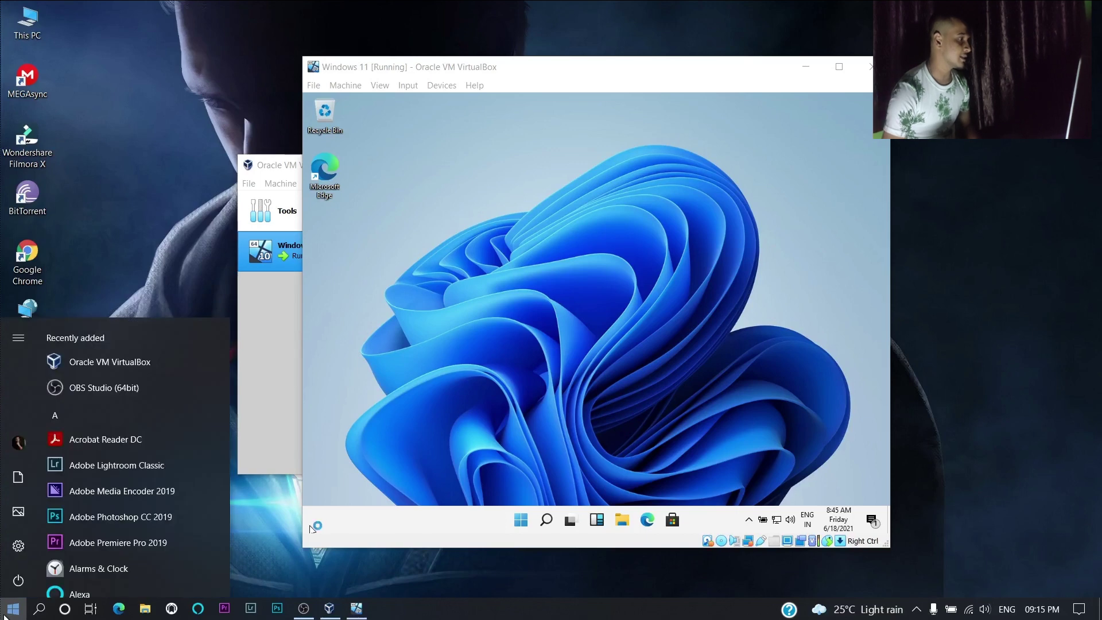
left_click(8, 611)
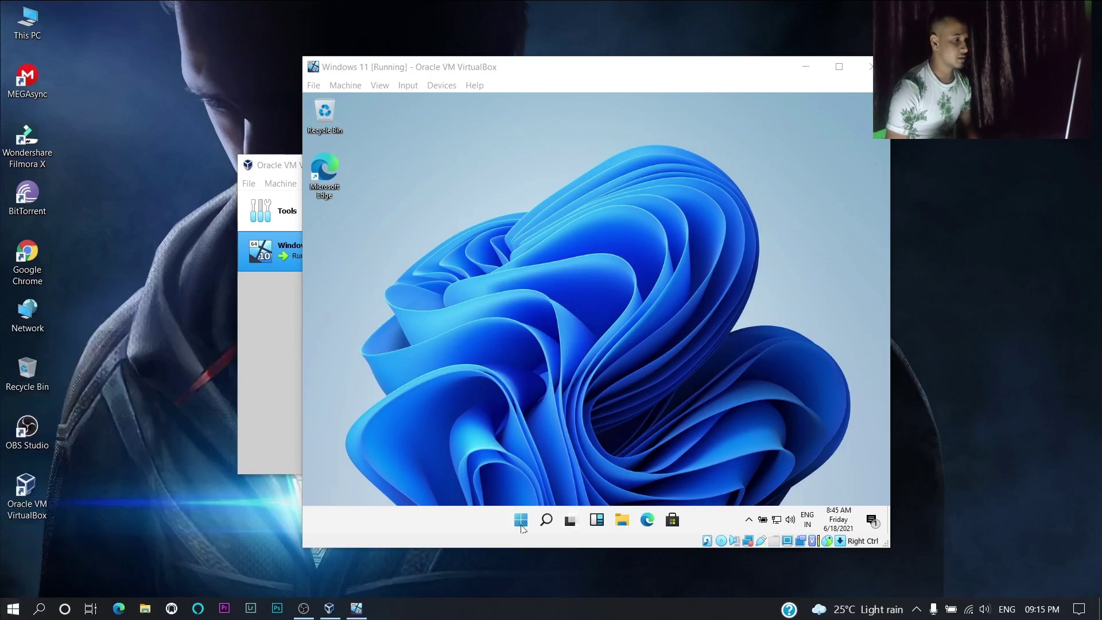
- Reopen the guest Start menu and open File Explorer on Quick access with Win+E
left_click(521, 522)
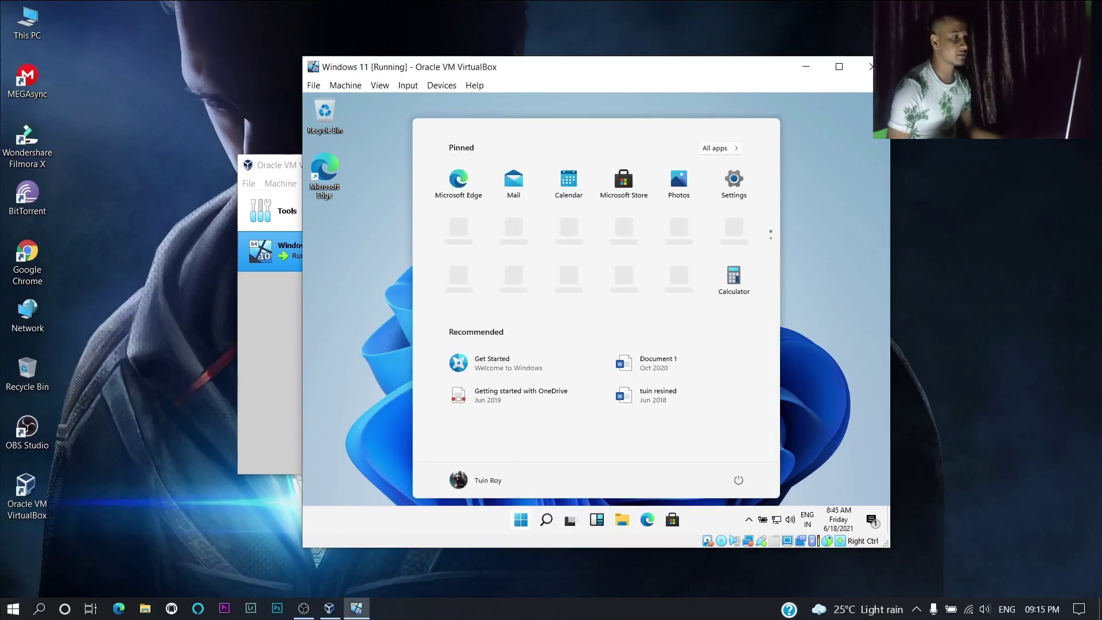
key("super+e")
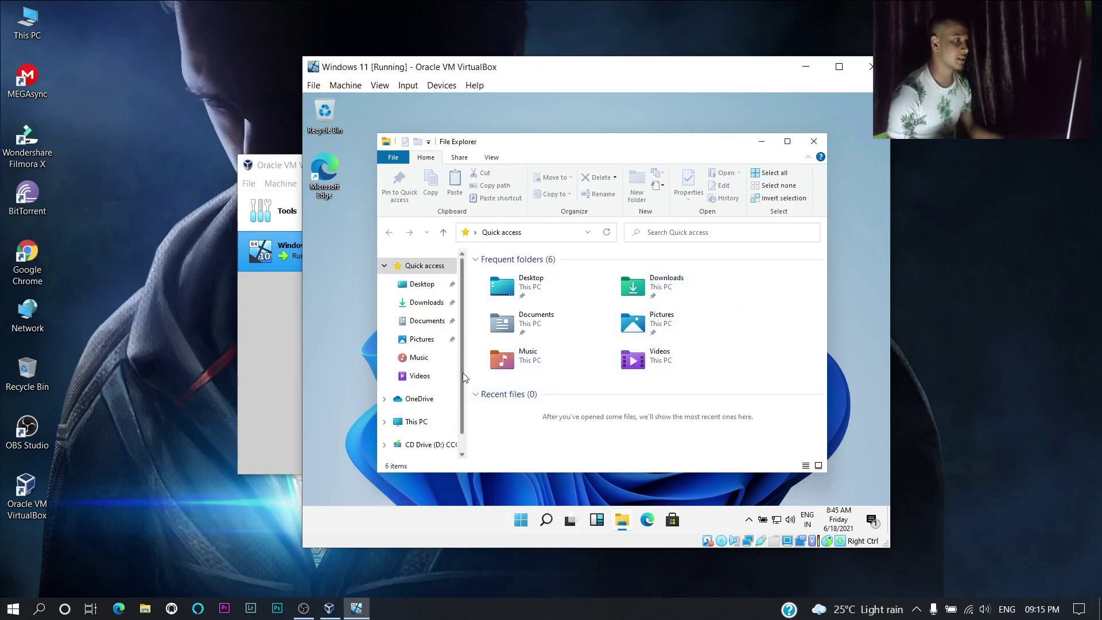
scroll(463, 373, "down", 1)
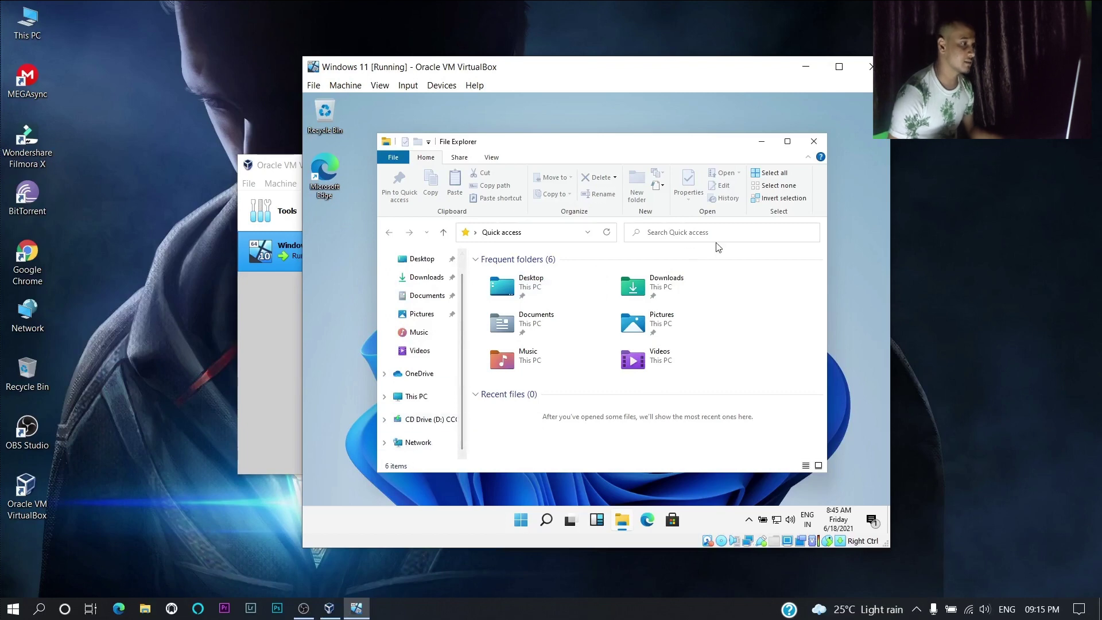
- Close File Explorer, clear all notifications and expand the quick action tiles
left_click(814, 142)
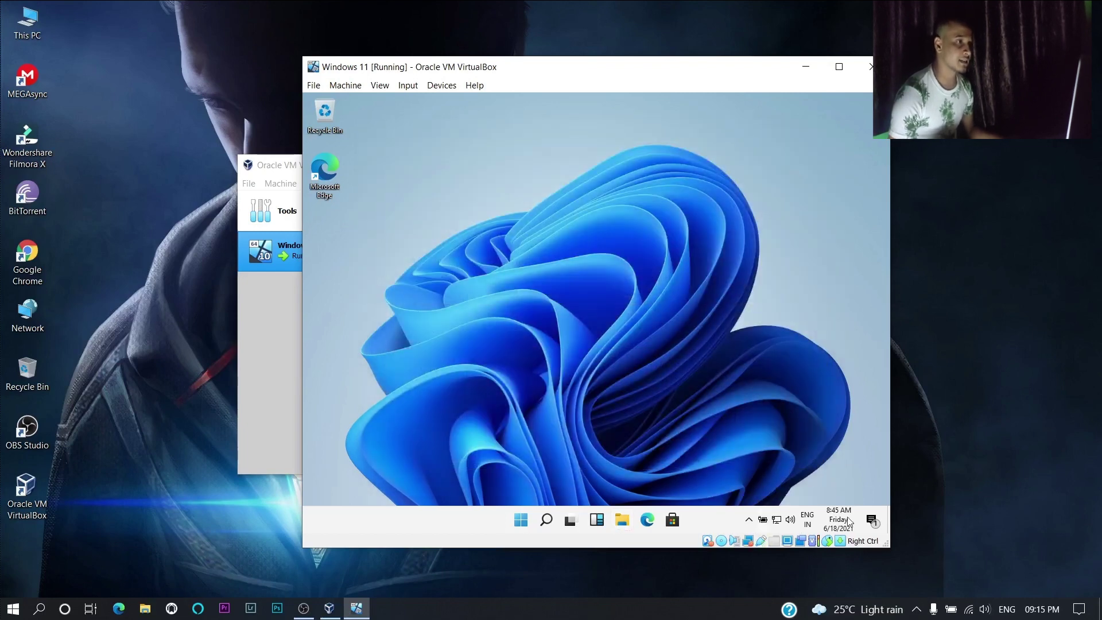
left_click(872, 519)
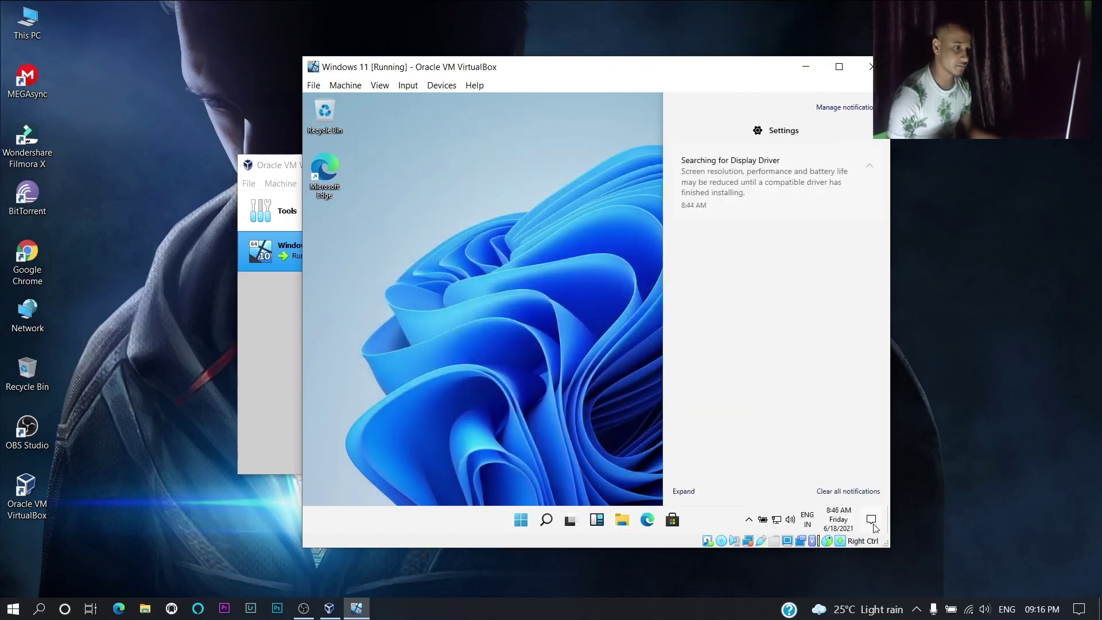
left_click(857, 454)
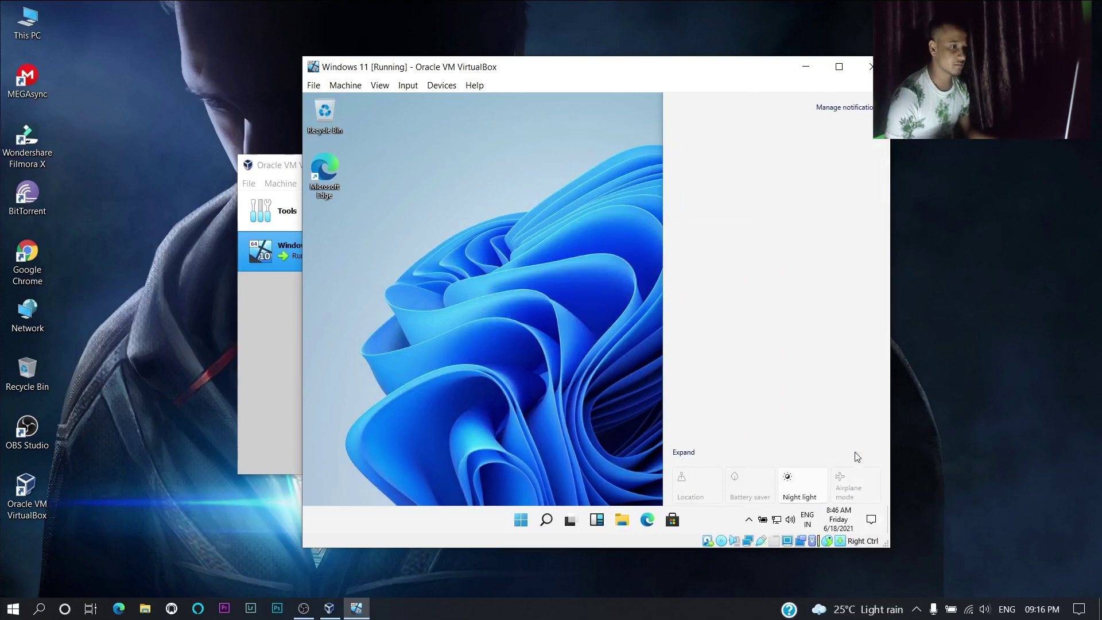
left_click(685, 453)
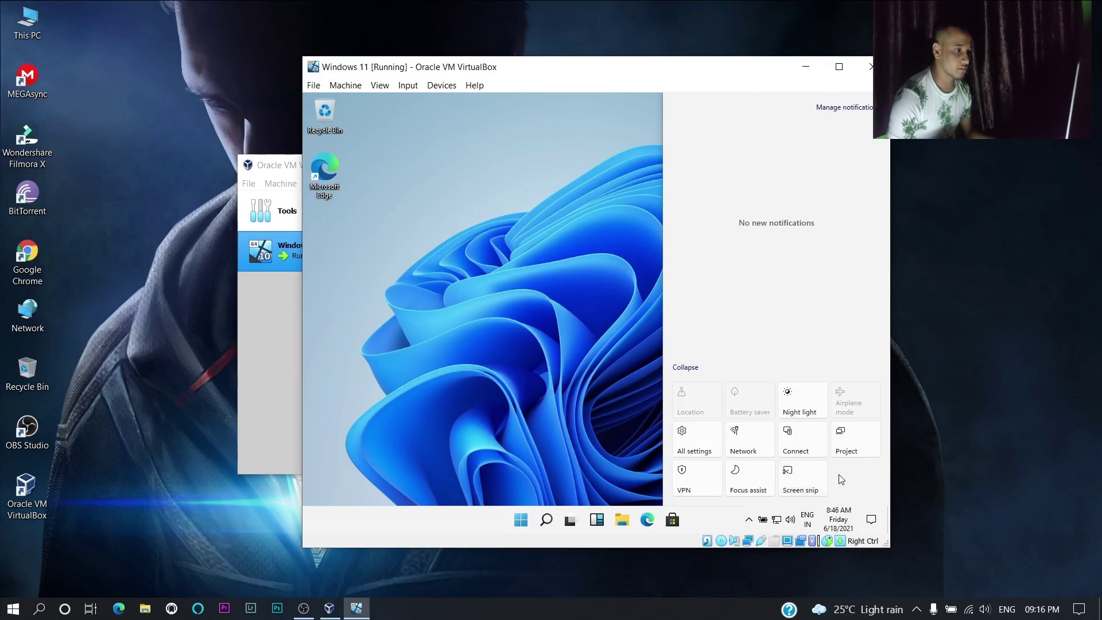
- View the About page (Windows 11 Pro, build 21996.1) via Update & Security, then close Settings
left_click(713, 443)
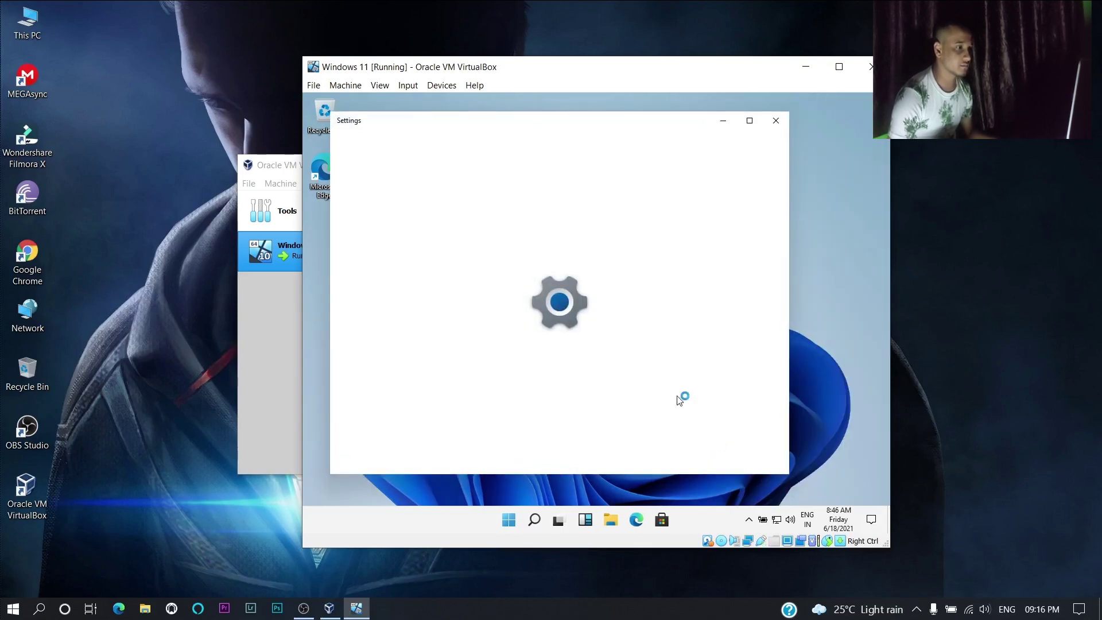
scroll(694, 305, "down", 5)
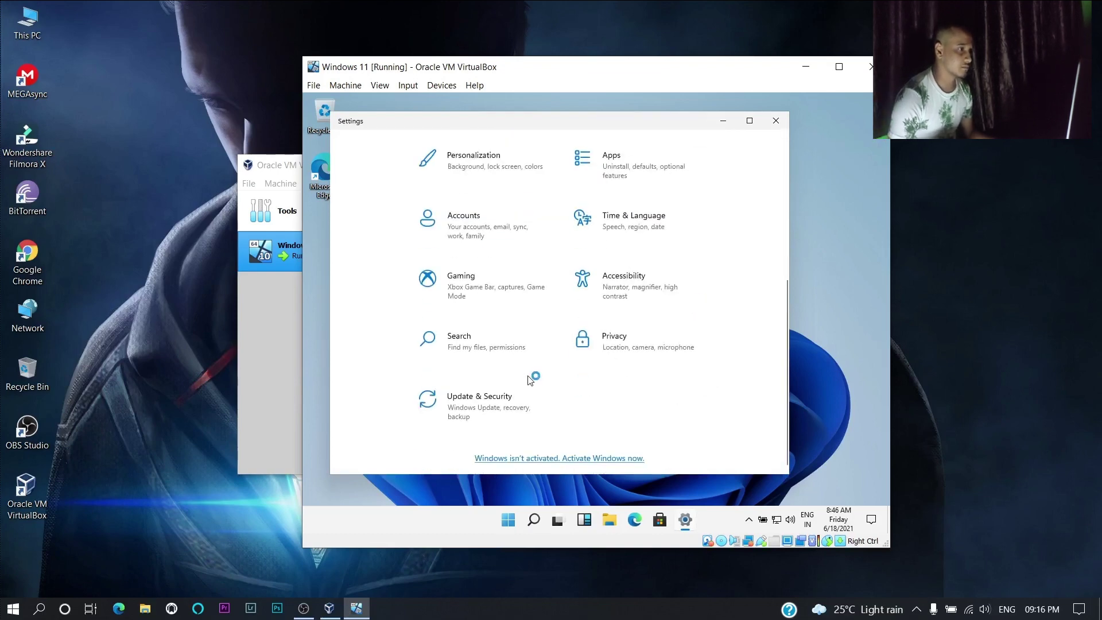
left_click(550, 384)
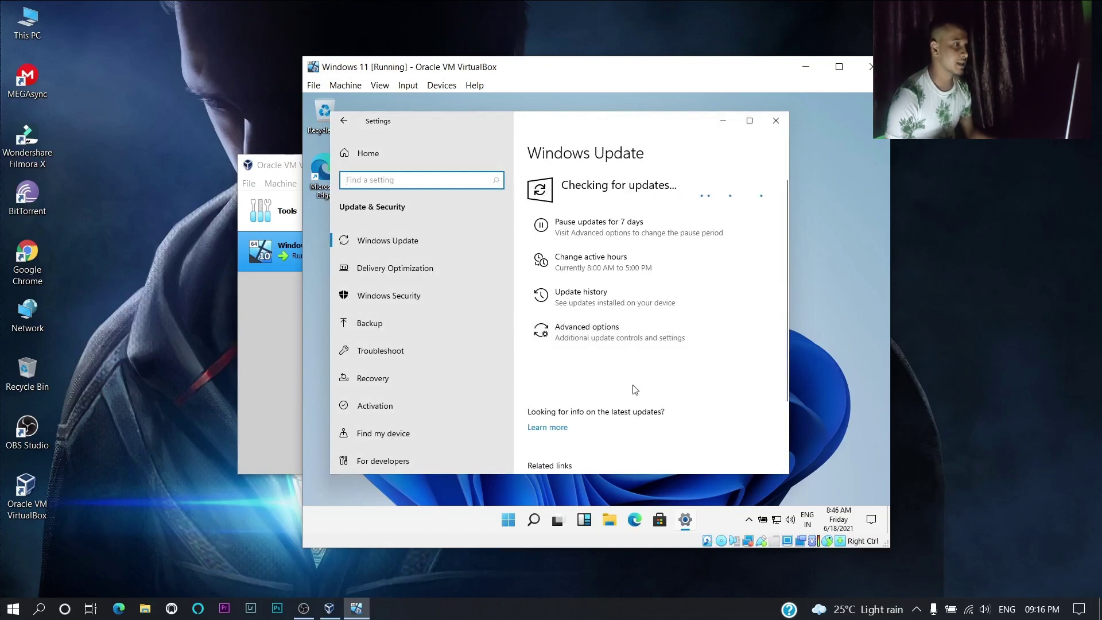
scroll(632, 386, "down", 3)
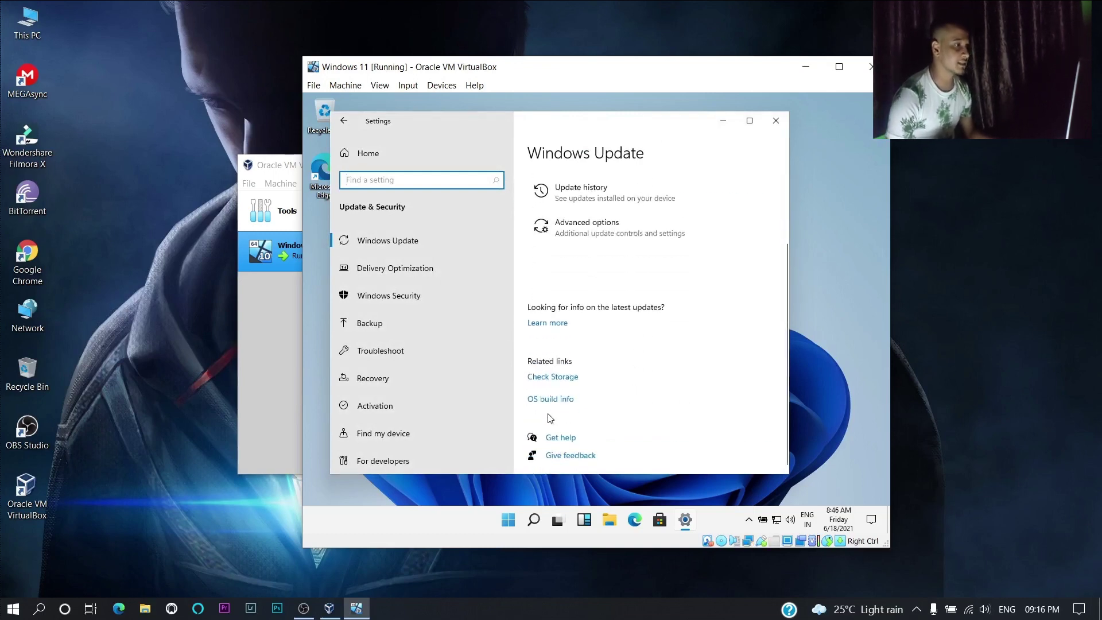
left_click(551, 400)
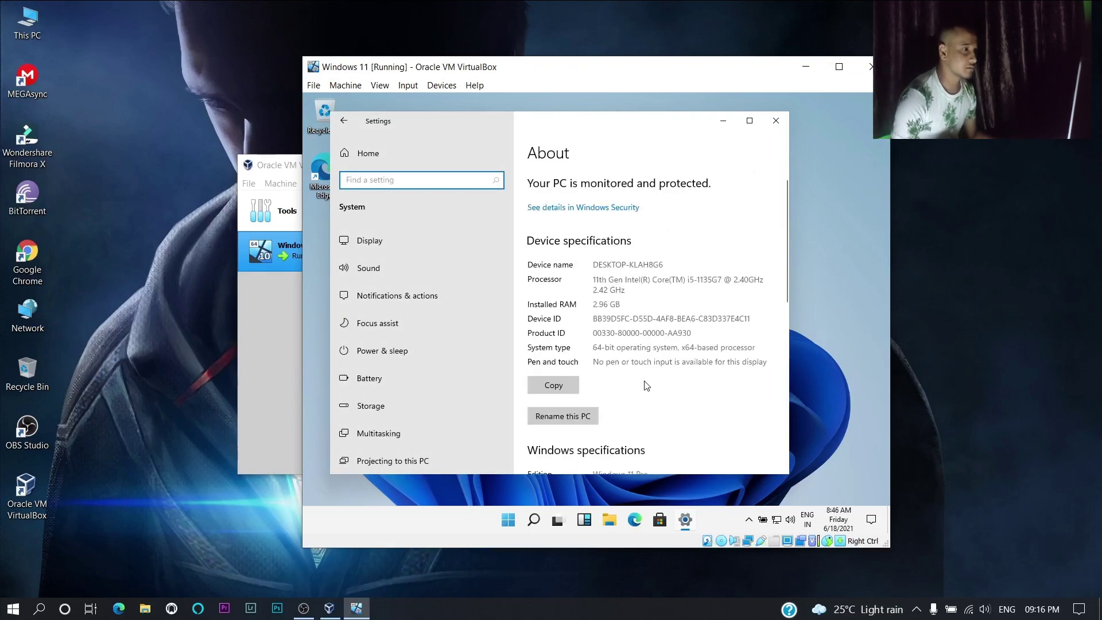
scroll(646, 386, "down", 3)
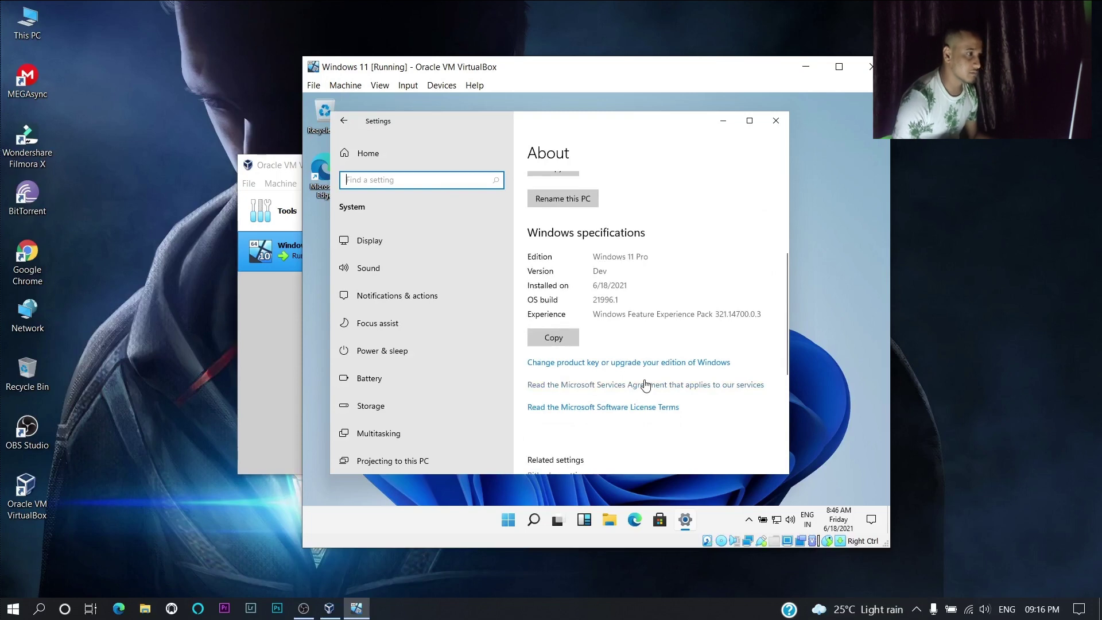
scroll(646, 385, "up", 2)
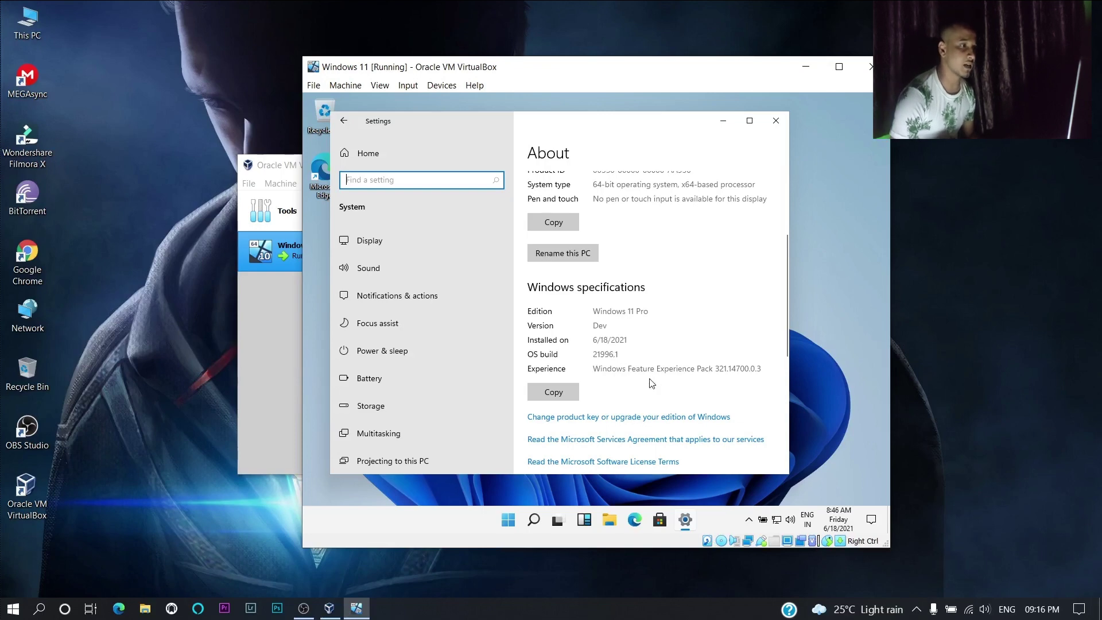
scroll(668, 388, "up", 6)
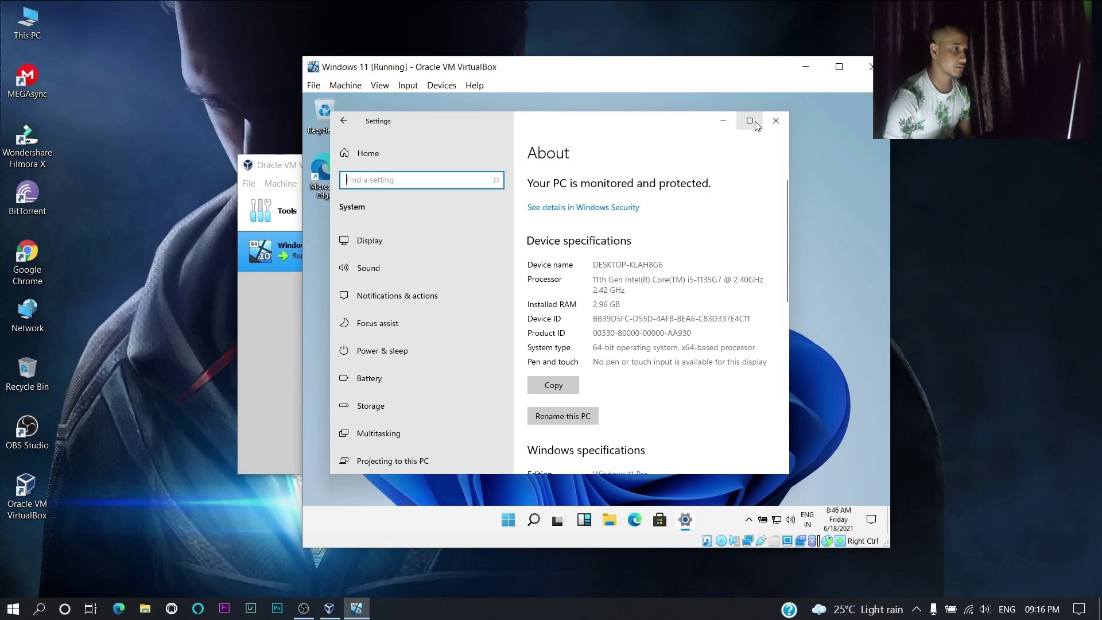
left_click(776, 120)
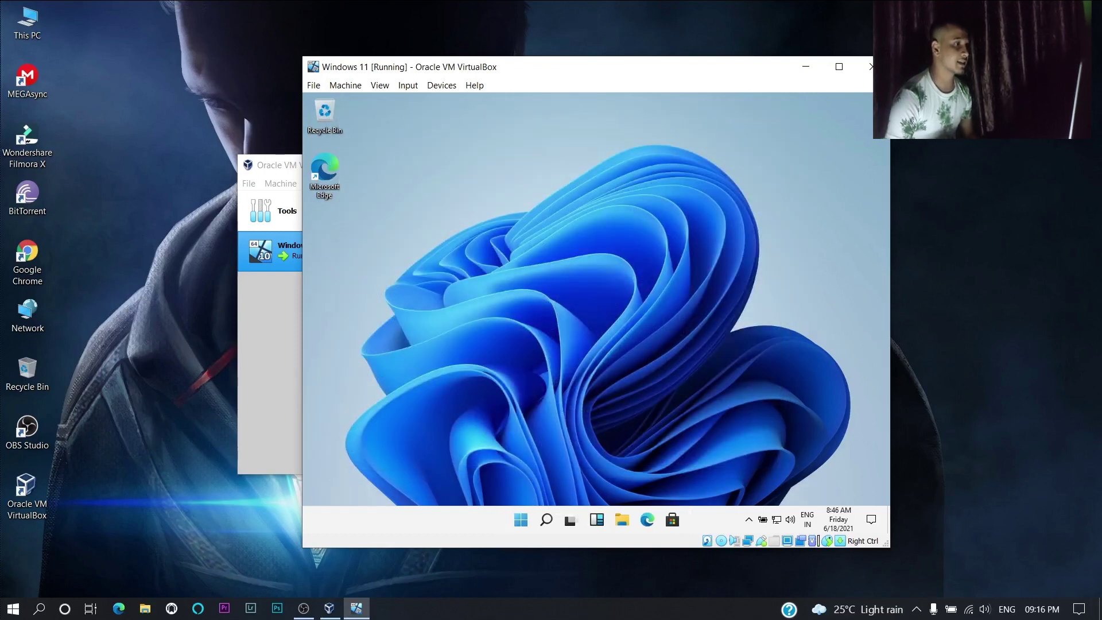
- Maximize the VM window, then open, browse and close the Widgets panel
key("super+Up")
left_click(552, 517)
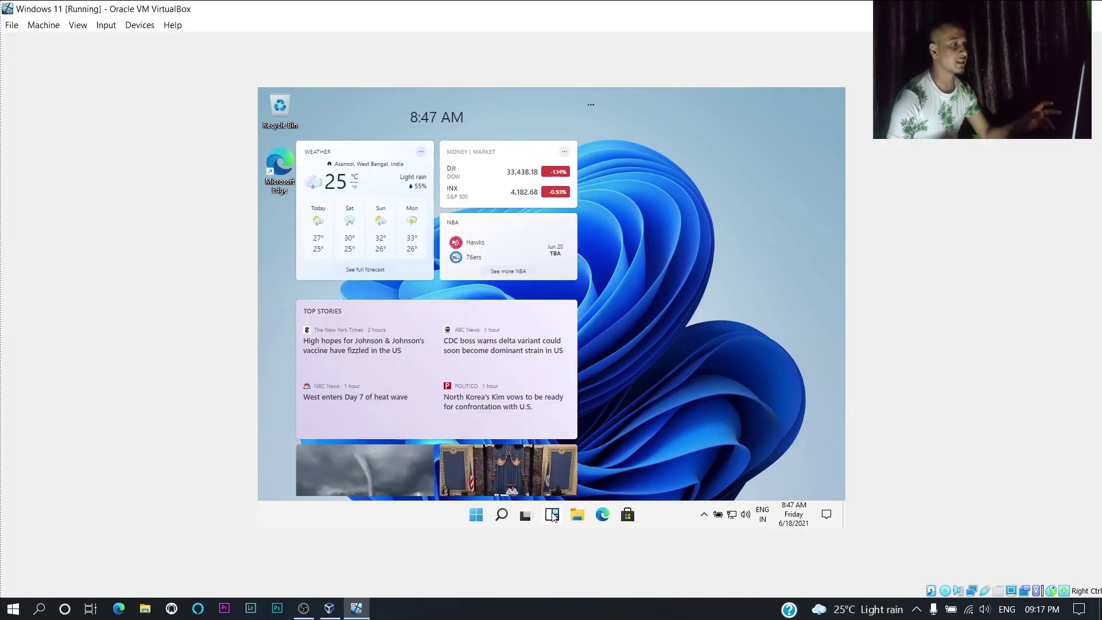
scroll(597, 435, "down", 5)
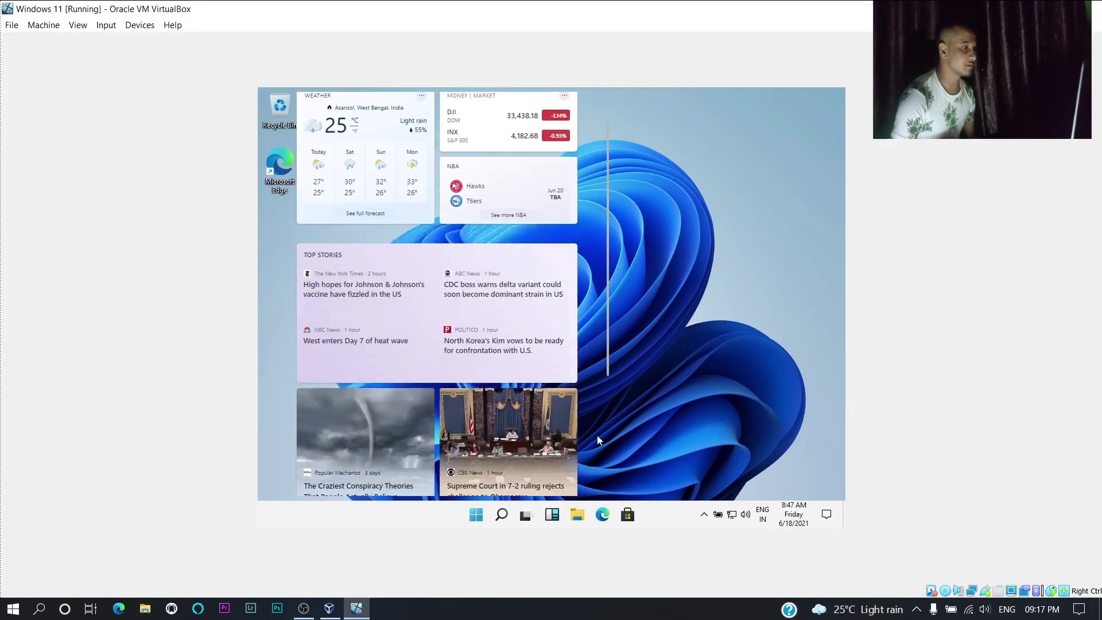
scroll(597, 436, "up", 5)
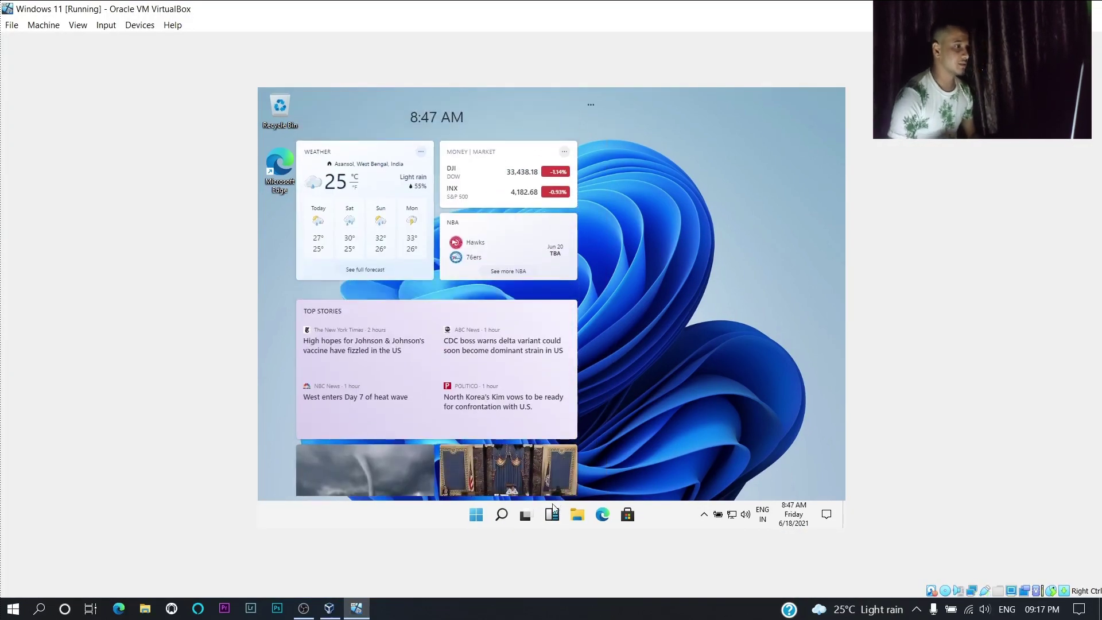
left_click(660, 431)
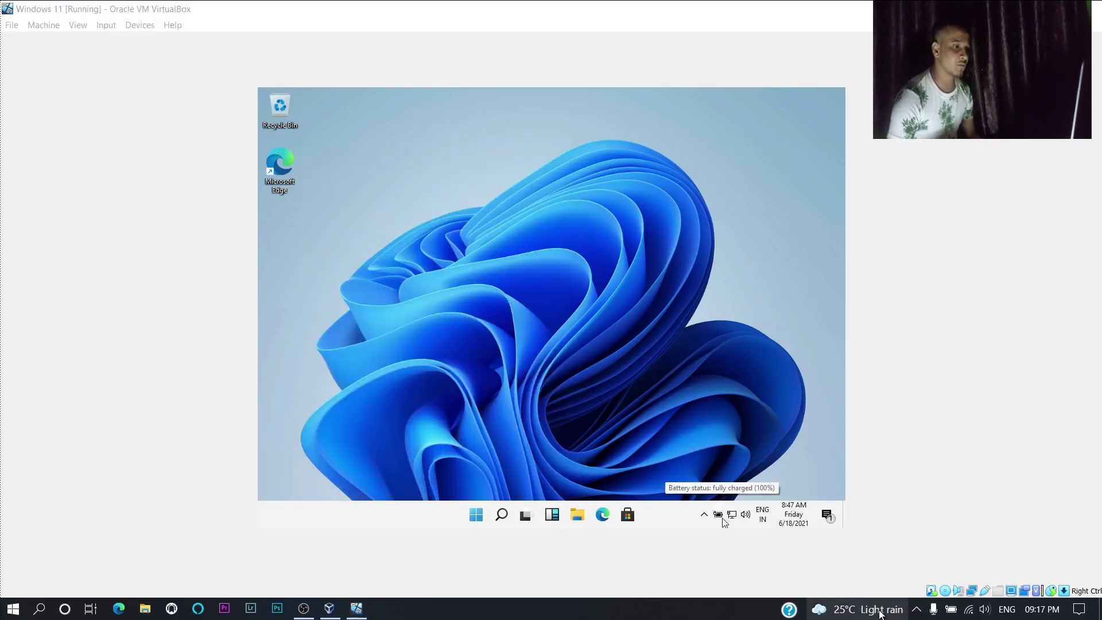
- Reopen the Widgets panel, scroll through the news feed, then close it to the desktop
mouse_move(881, 612)
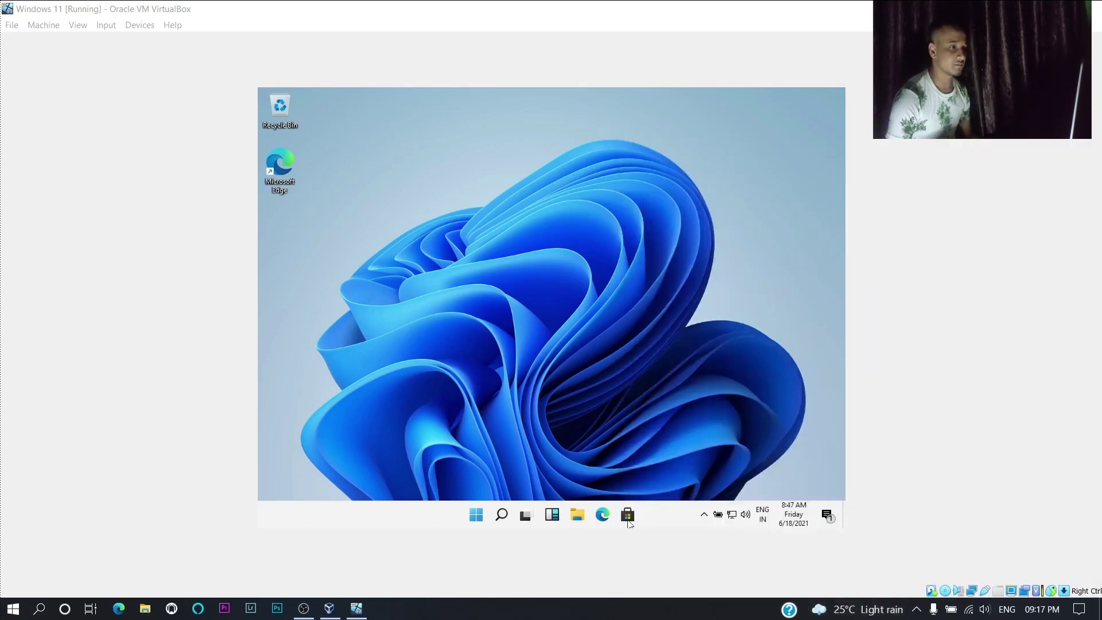
left_click(552, 515)
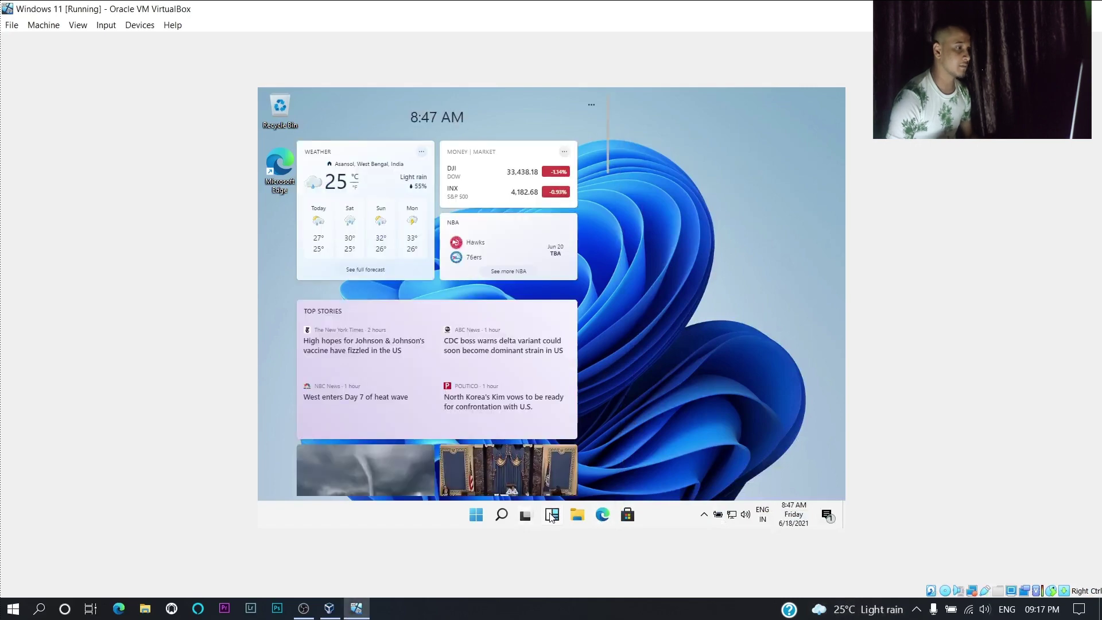
left_click(551, 515)
left_click(551, 516)
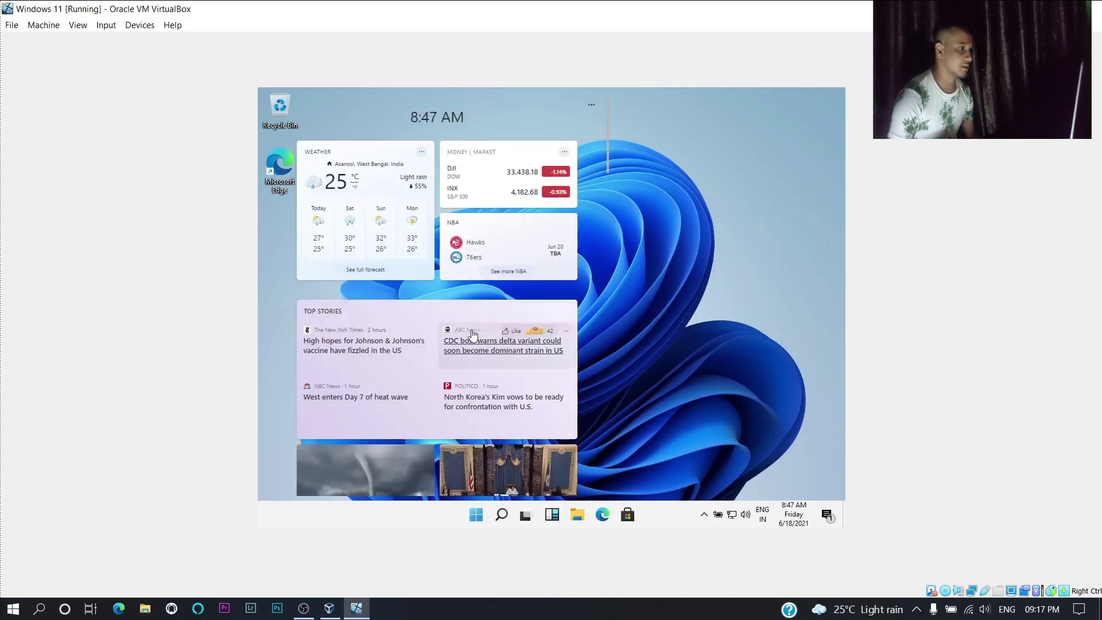
scroll(473, 373, "down", 15)
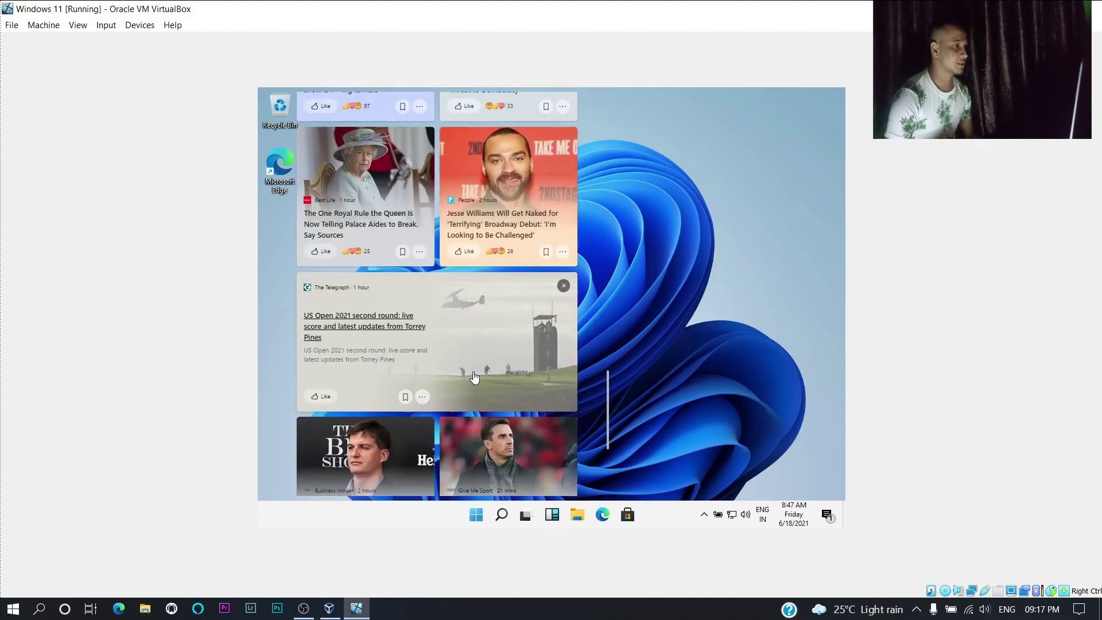
scroll(474, 376, "up", 20)
left_click(663, 313)
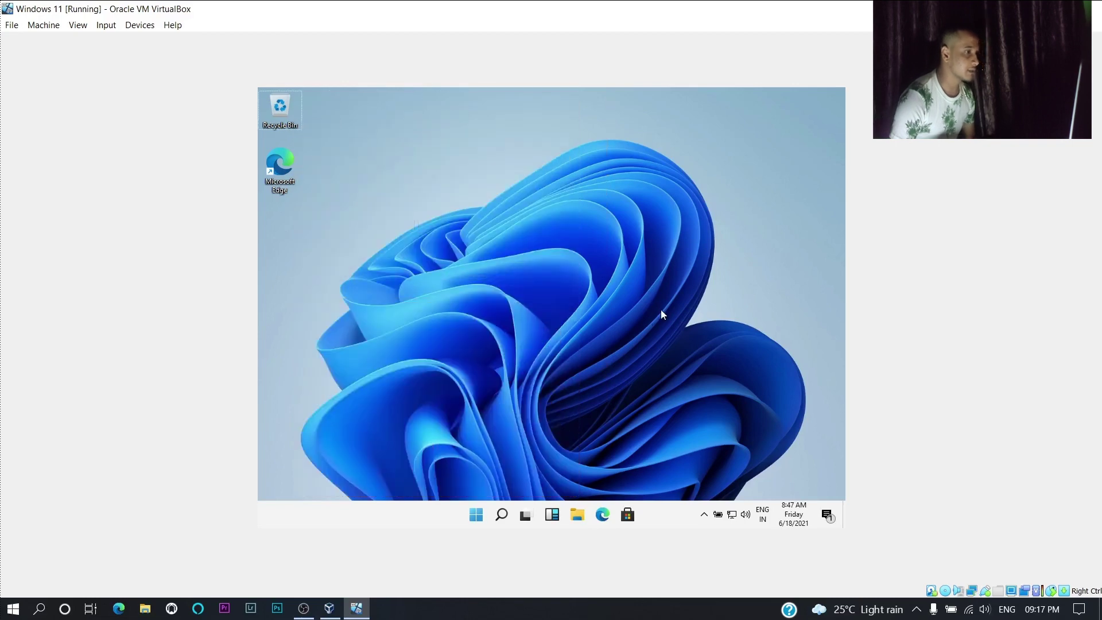
left_click(502, 515)
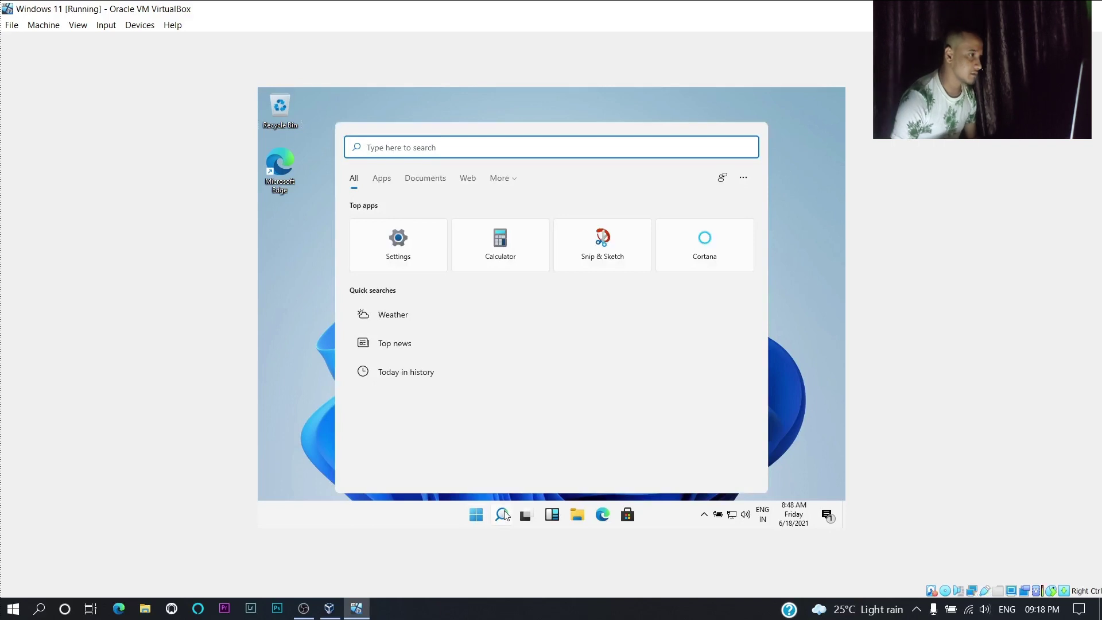
left_click(502, 515)
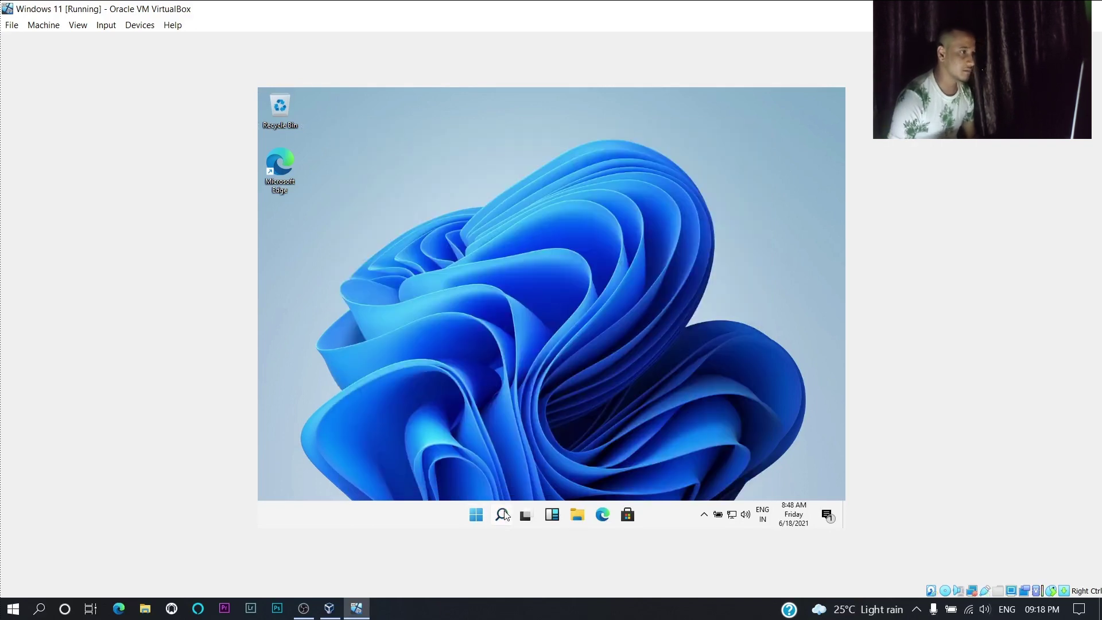
left_click(481, 519)
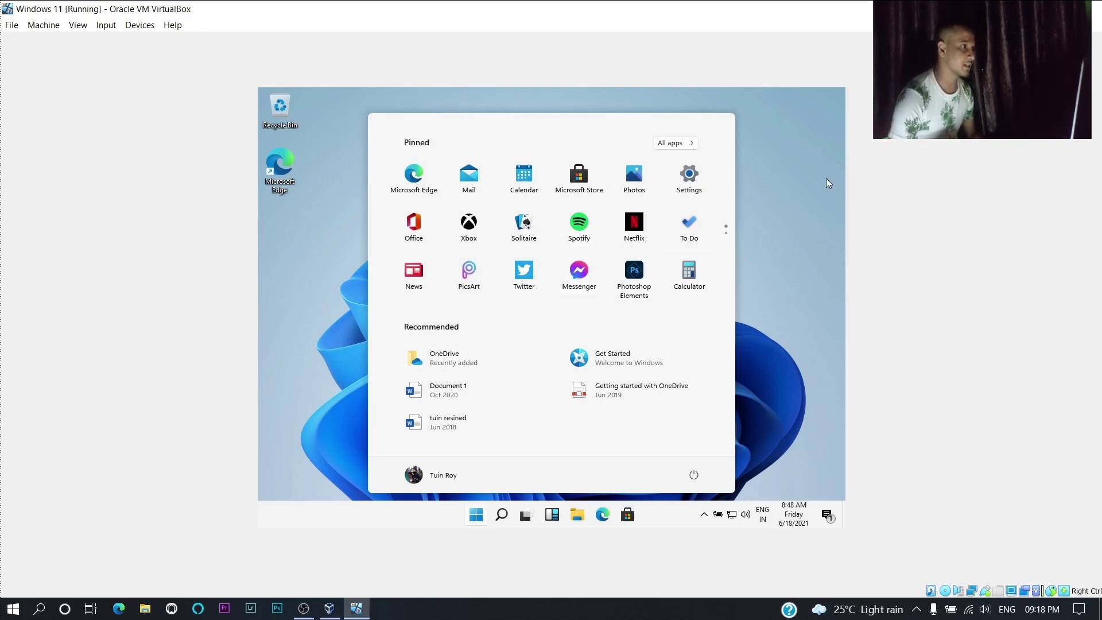
left_click(787, 205)
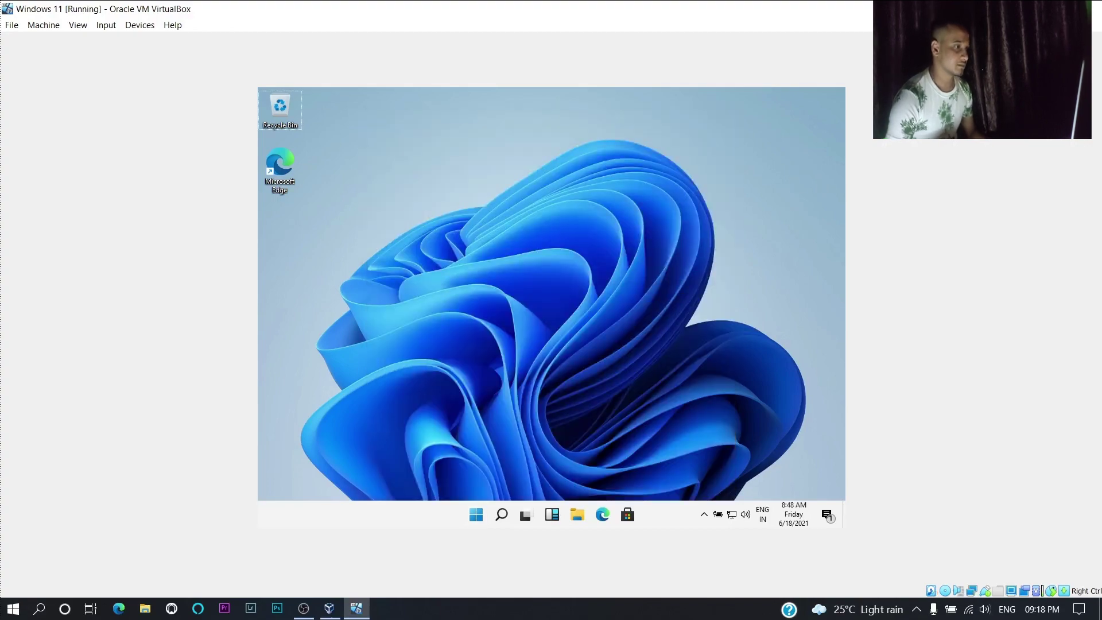